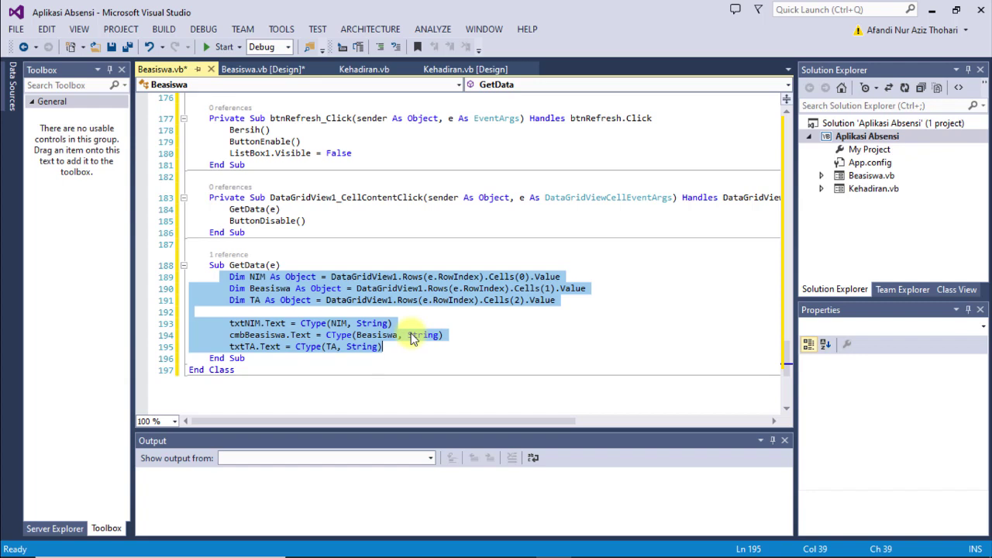
# - Generate an event handler for DataGridView1's CellContextMenuStripChanged event in the Beasiswa code
pyautogui.click(288, 197)
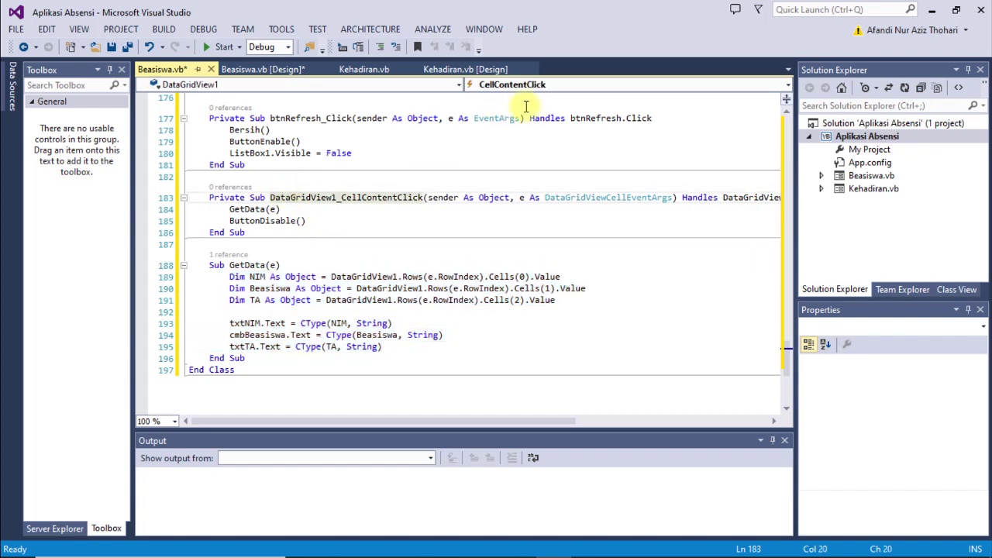
pyautogui.click(579, 86)
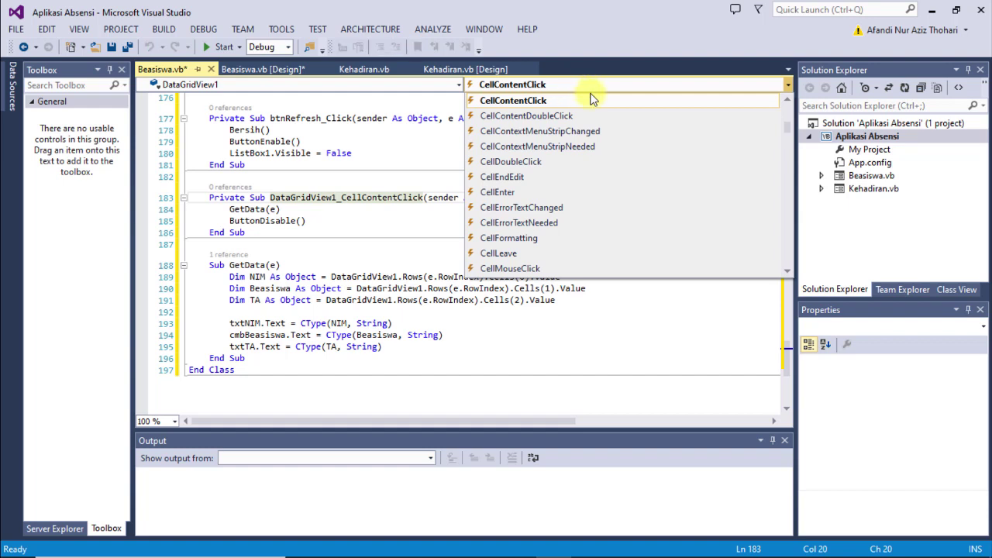
pyautogui.click(578, 133)
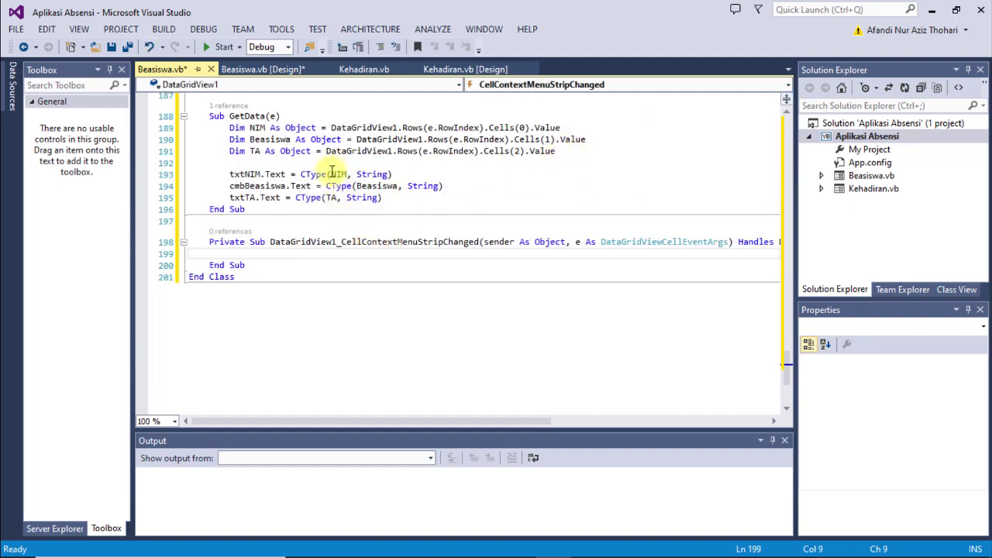
# - Copy the GetData(e) and ButtonDisable() calls from the CellContentClick handler into the CellContextMenuStripChanged handler
pyautogui.scroll(2, 318, 172)
pyautogui.moveTo(315, 142); pyautogui.dragTo(226, 131)
pyautogui.hotkey('ctrl', 'c')
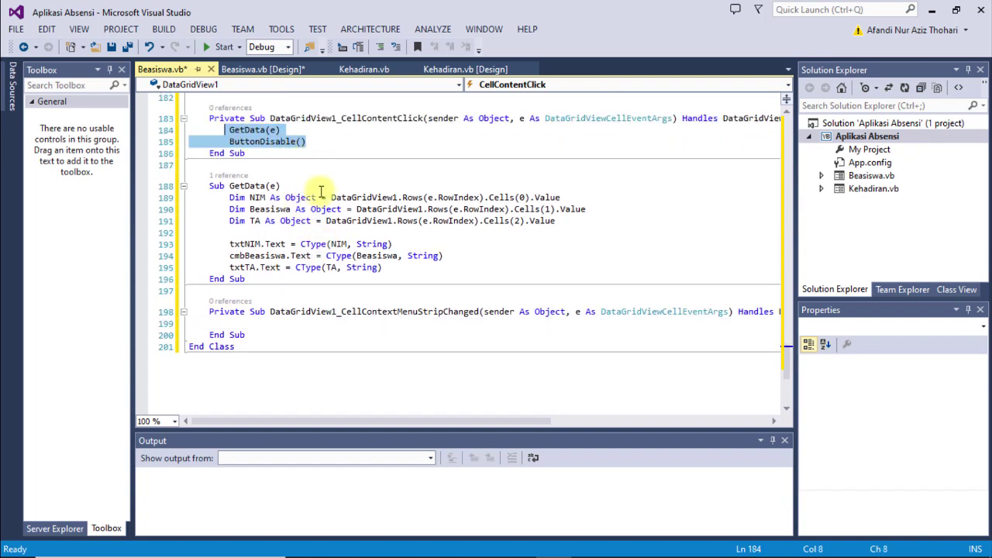
pyautogui.click(290, 323)
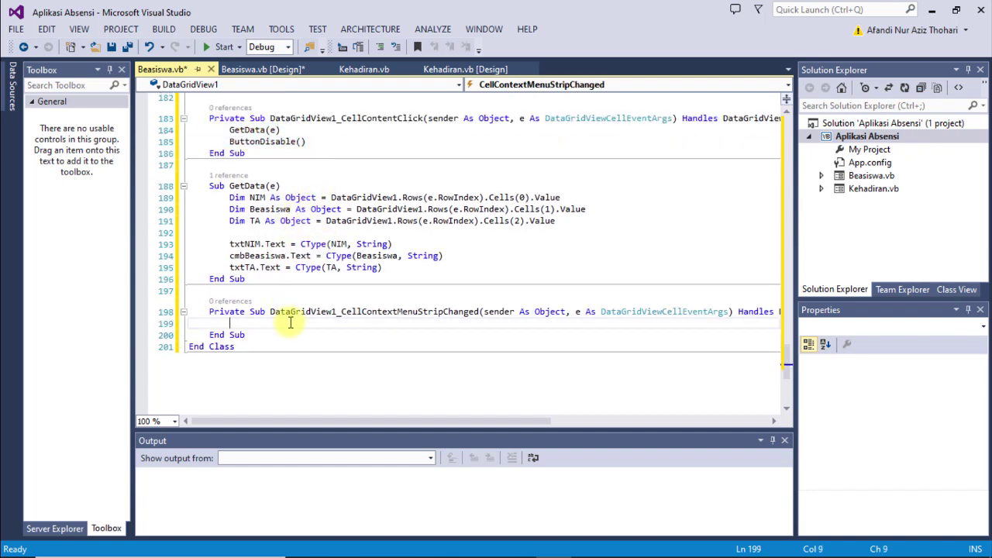
pyautogui.hotkey('ctrl', 'v')
pyautogui.click(377, 311)
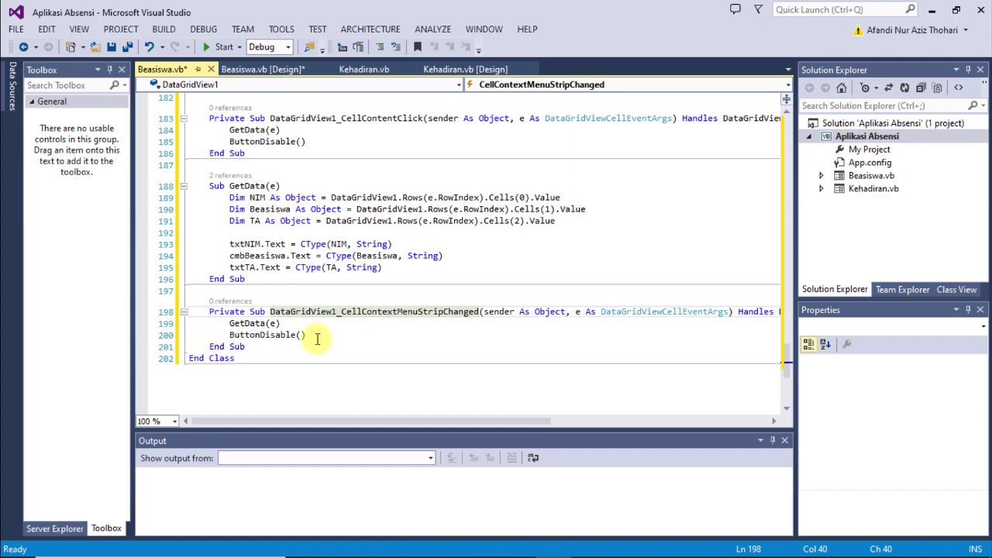
# - Review the Beasiswa form's code from the last handler back up to the imports and declarations
pyautogui.scroll(-1, 322, 333)
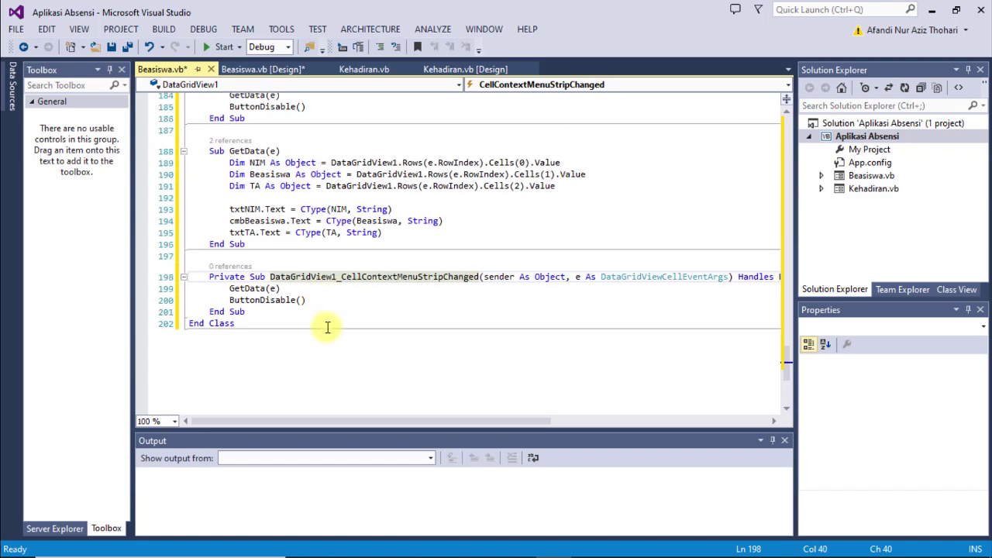
pyautogui.scroll(3, 327, 327)
pyautogui.scroll(8, 326, 327)
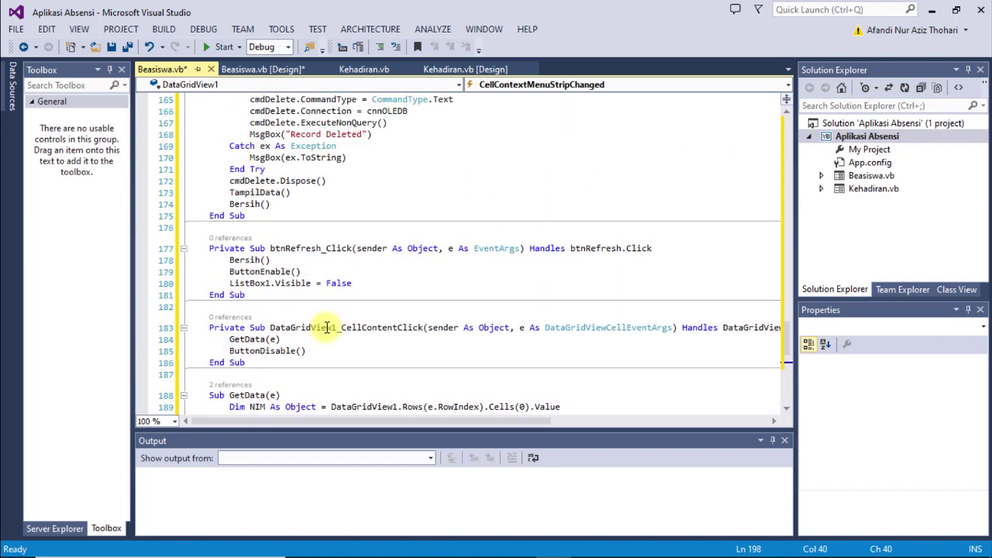
pyautogui.scroll(10, 326, 327)
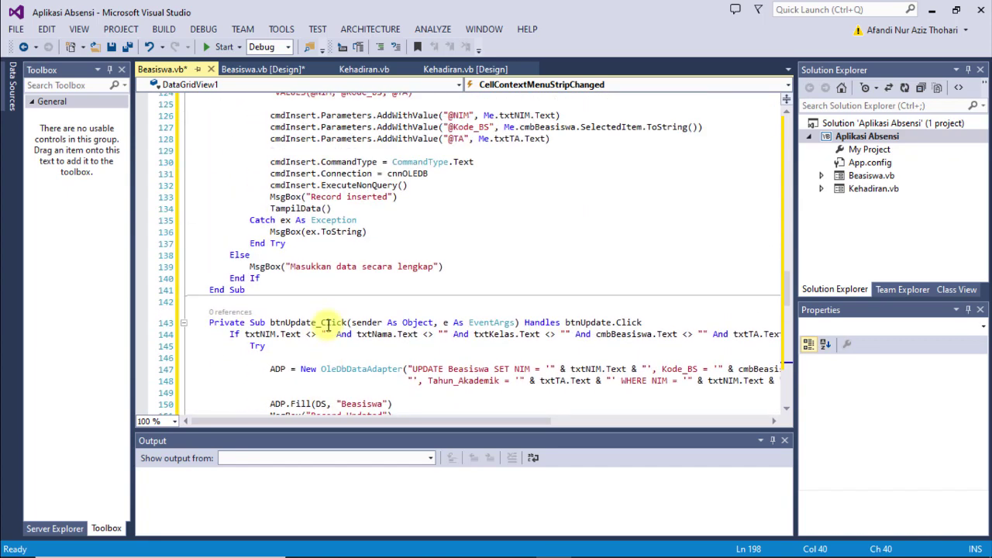
pyautogui.scroll(11, 327, 325)
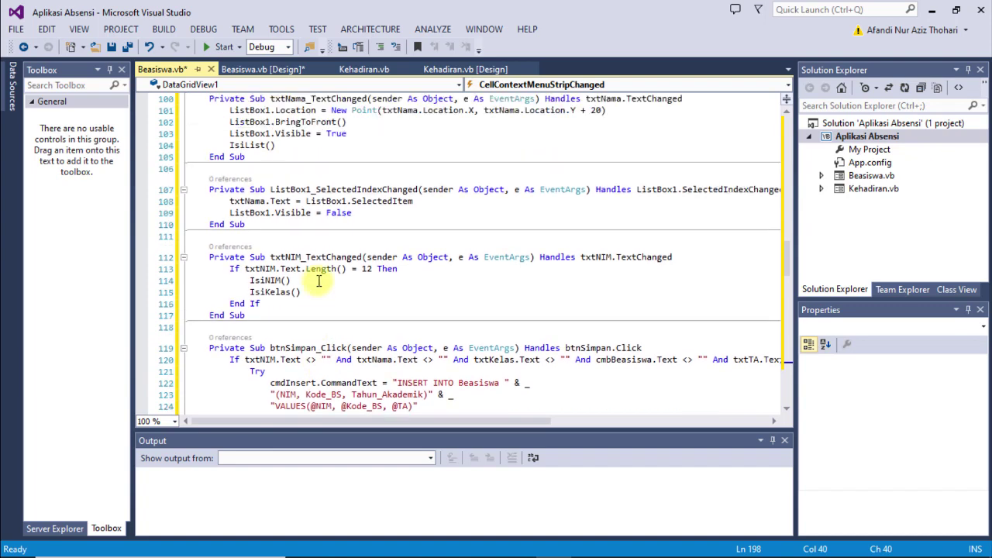
pyautogui.scroll(11, 319, 280)
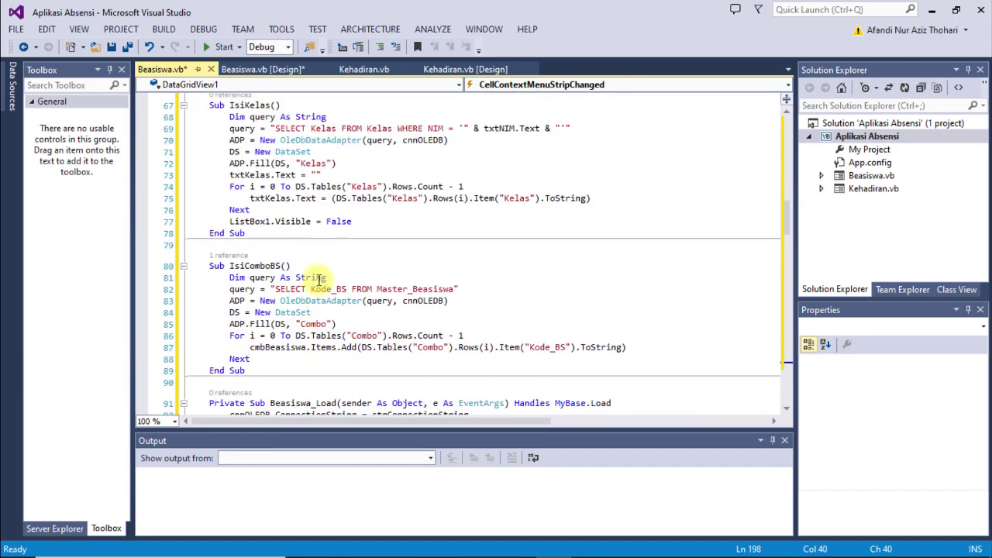
pyautogui.scroll(4, 318, 279)
pyautogui.scroll(10, 318, 281)
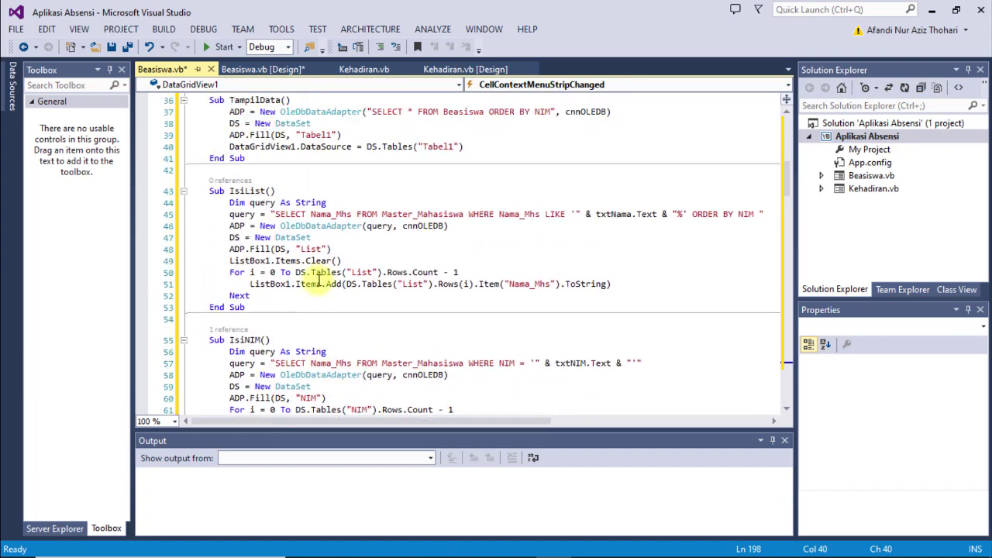
pyautogui.scroll(5, 319, 279)
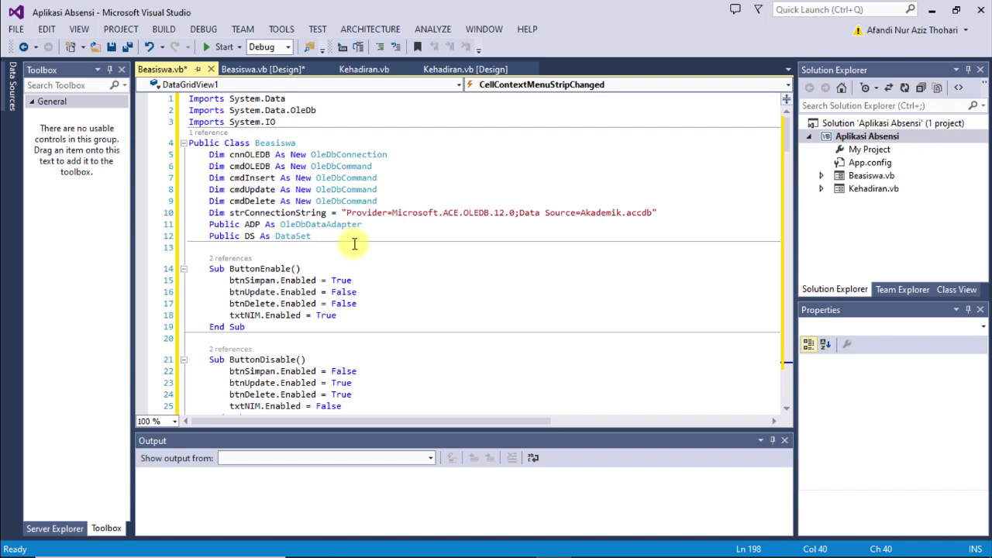
# - Save the Beasiswa code and test-run the application, closing the form that opens at startup
pyautogui.hotkey('ctrl', 's')
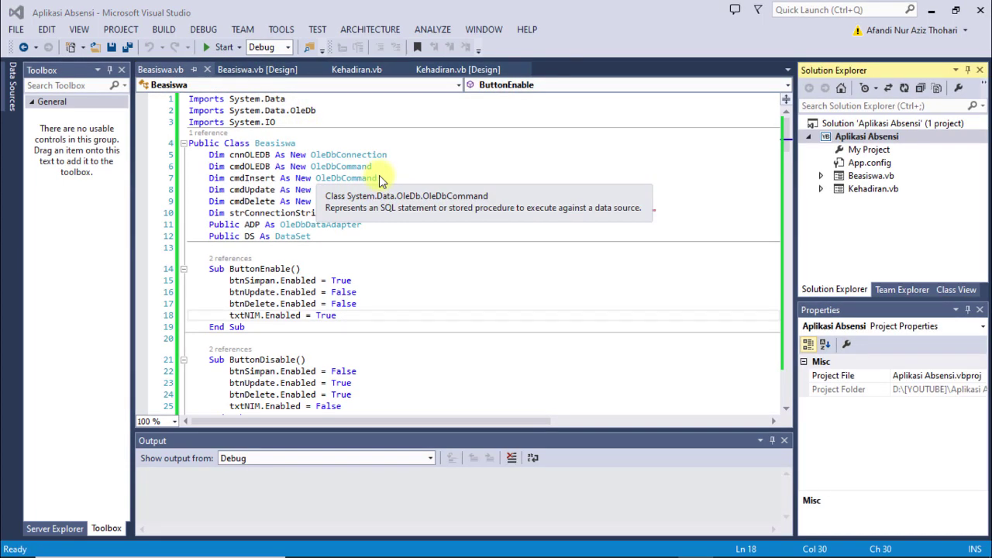
pyautogui.click(221, 47)
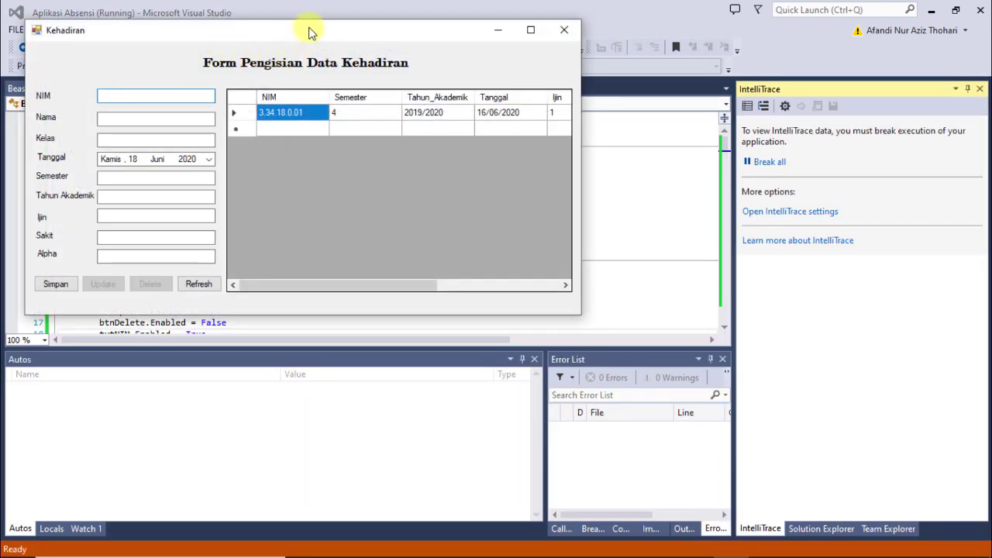
pyautogui.moveTo(308, 33); pyautogui.dragTo(473, 108)
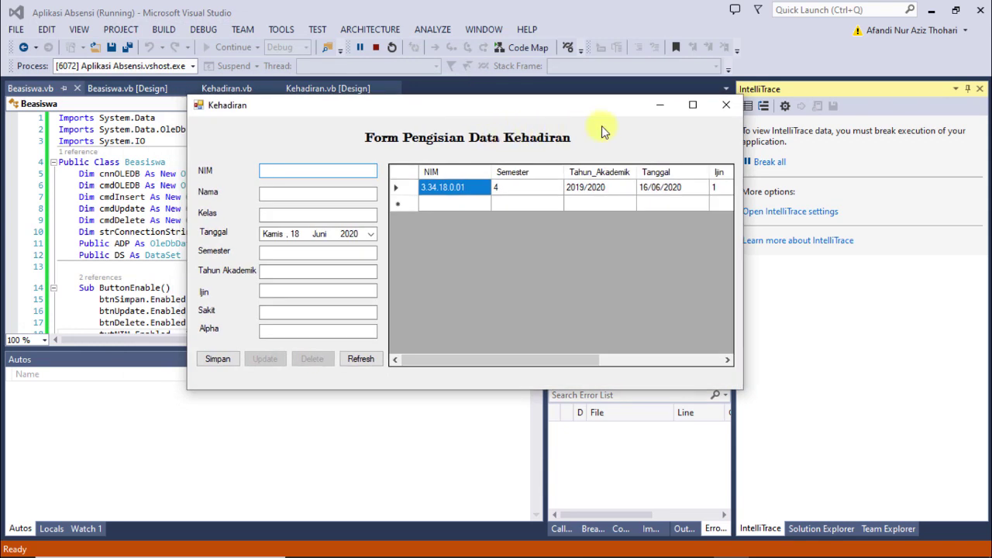
pyautogui.click(727, 106)
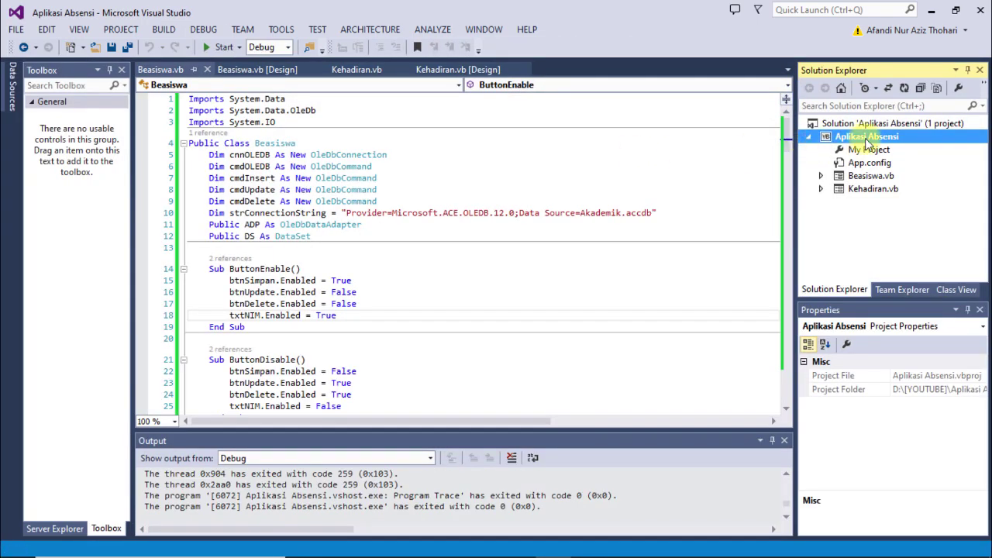
# - Set the Aplikasi Absensi project's startup form to Beasiswa in the project properties and save the change
pyautogui.rightClick(867, 141)
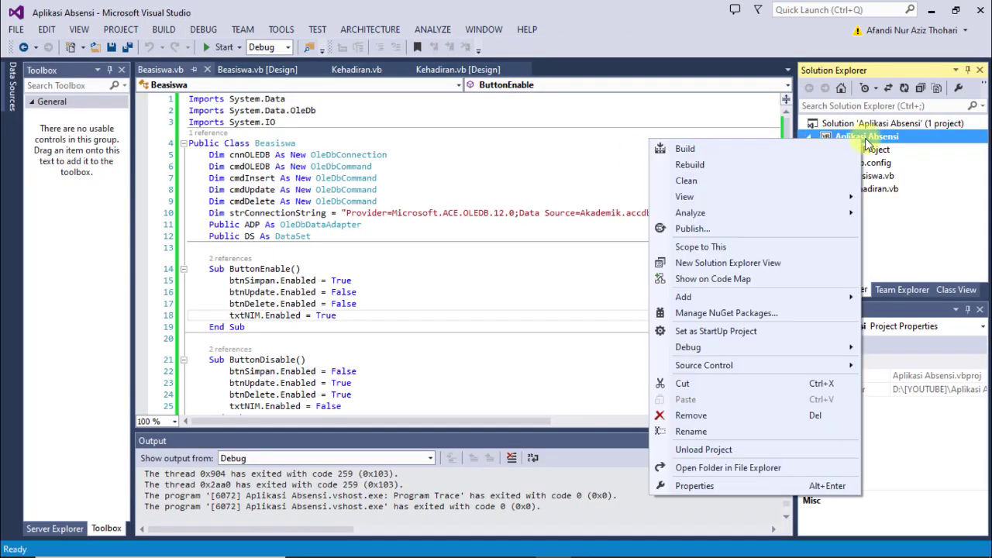
pyautogui.click(740, 485)
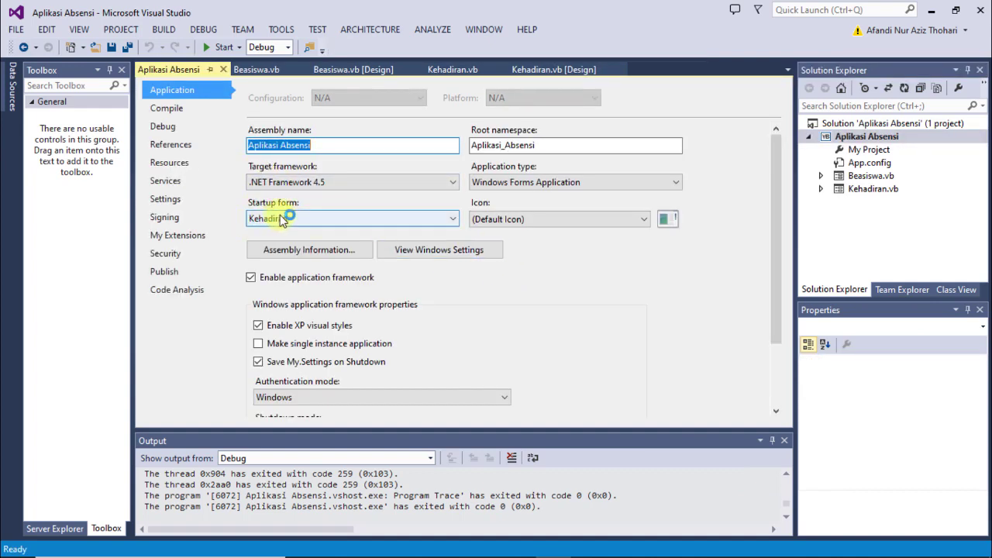
pyautogui.click(287, 218)
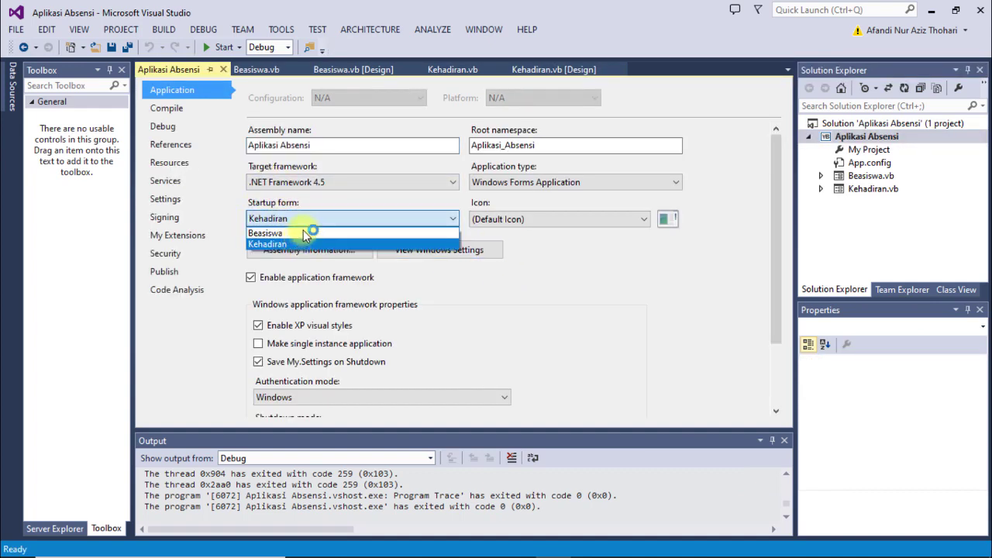
pyautogui.click(310, 227)
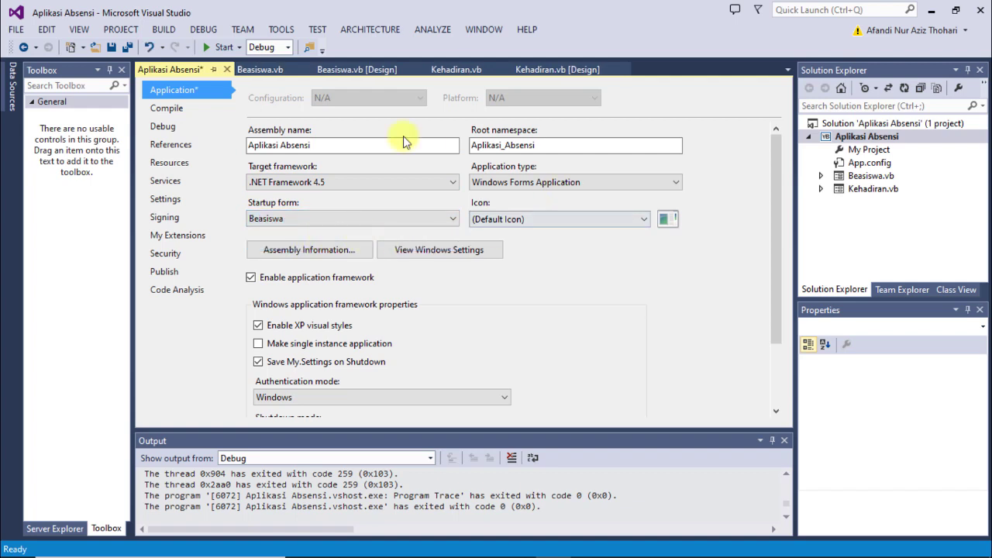
pyautogui.hotkey('ctrl', 's')
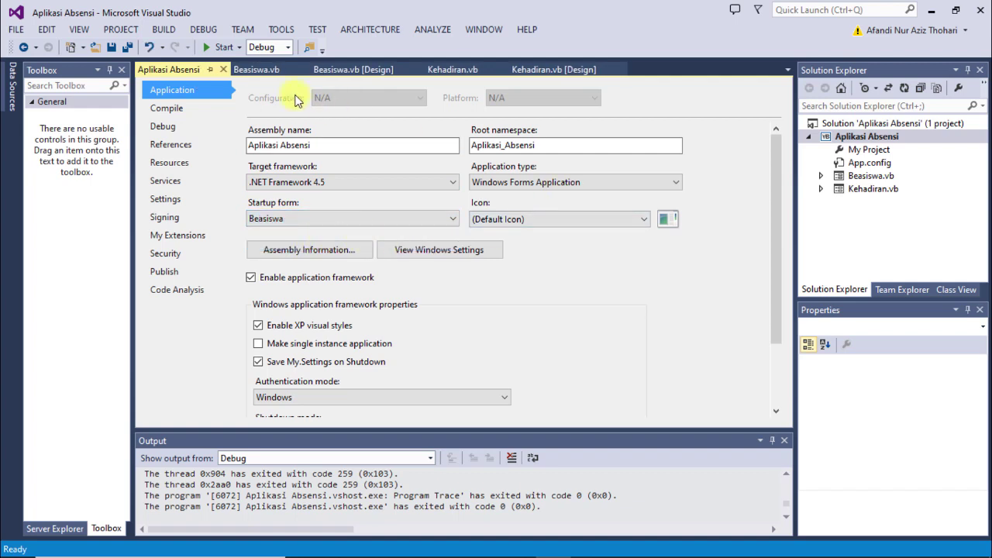
# - Run the application, check the Beasiswa form's data grid and scholarship choices, and close the form
pyautogui.click(213, 47)
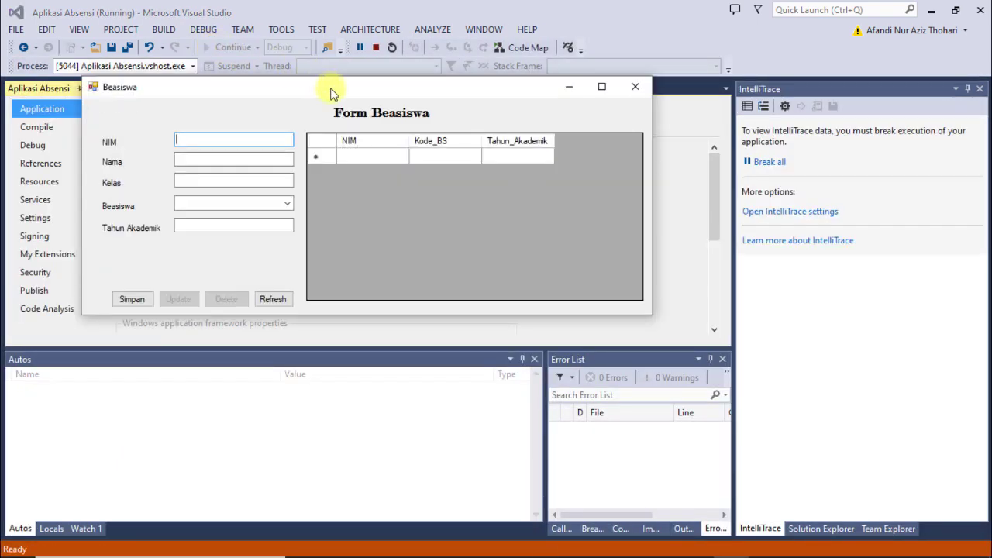
pyautogui.moveTo(332, 93); pyautogui.dragTo(466, 110)
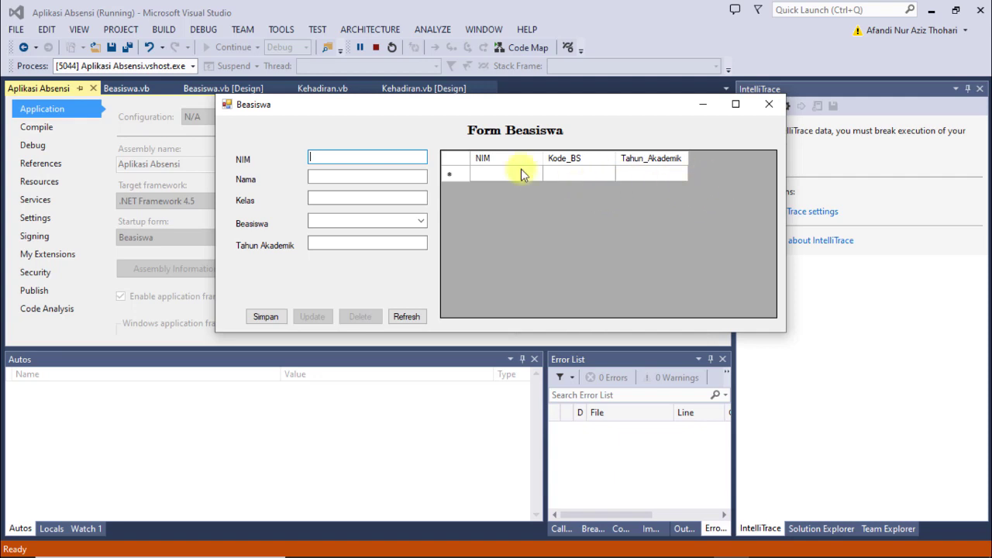
pyautogui.click(589, 173)
pyautogui.click(655, 180)
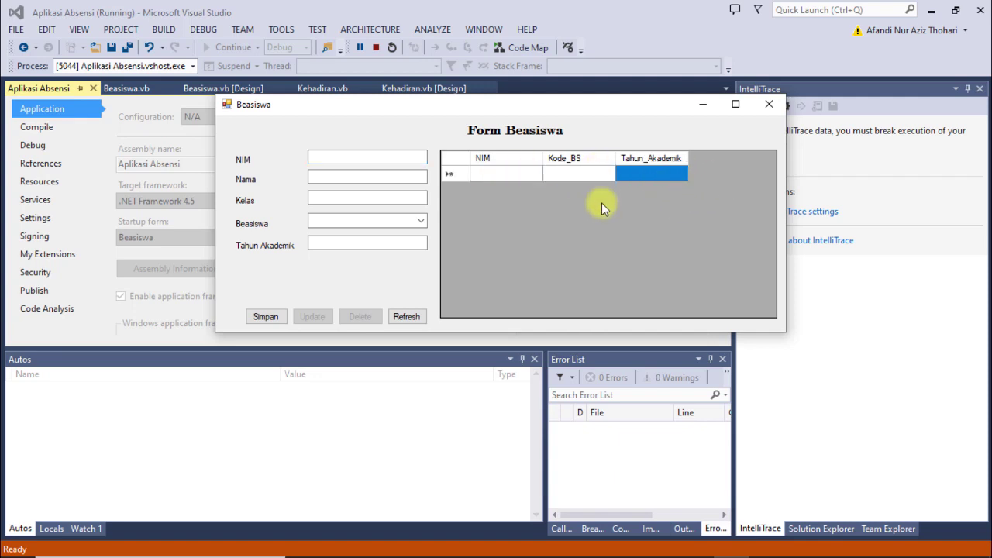
pyautogui.click(418, 223)
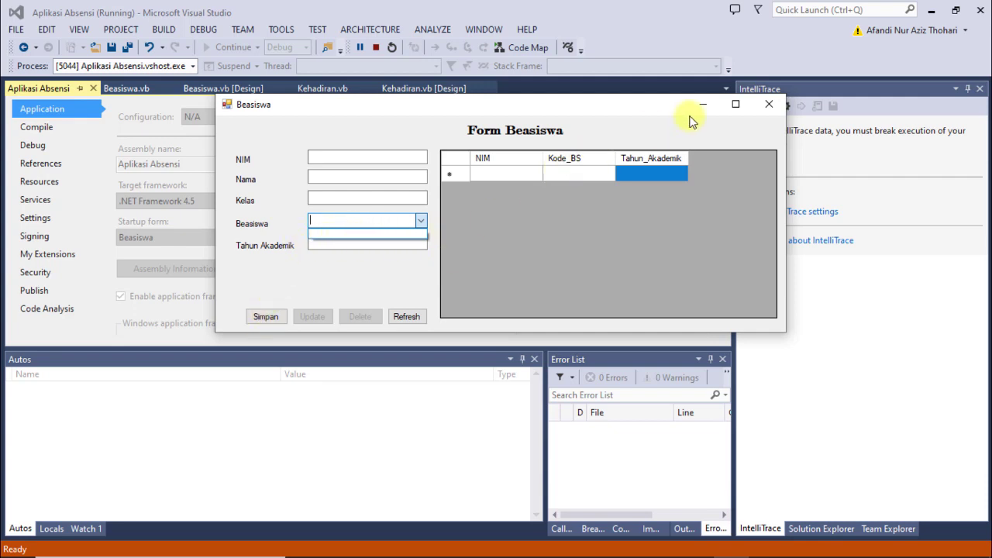
pyautogui.click(380, 268)
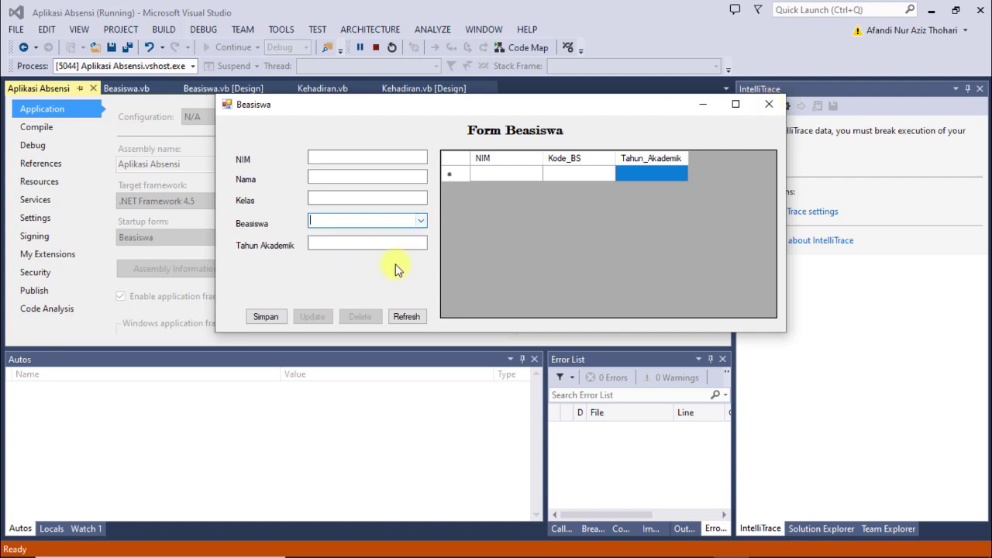
pyautogui.click(768, 105)
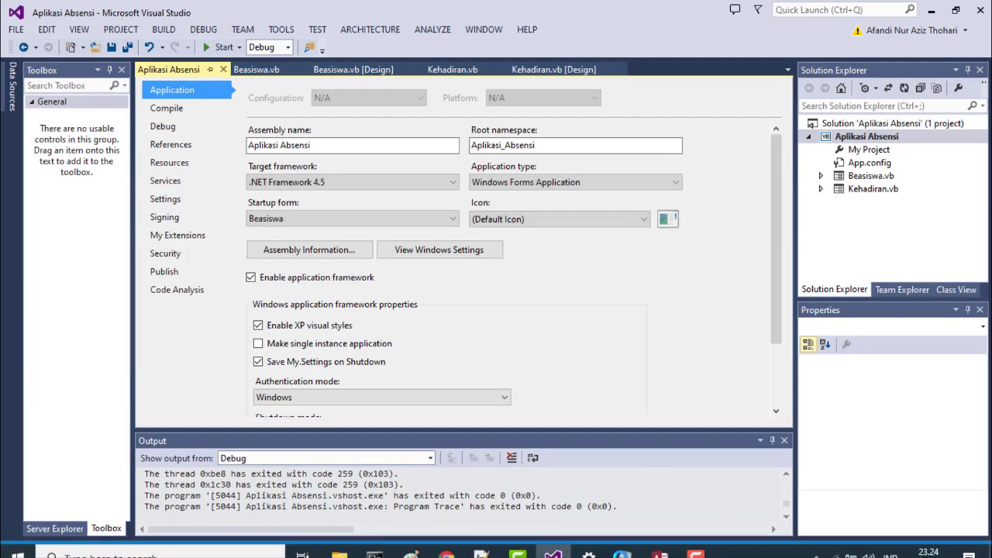
# - Switch to the Akademik database in Access and start a Master_Beasiswa record with Kode_BS BS01 and Nama_BS PPA
pyautogui.click(664, 547)
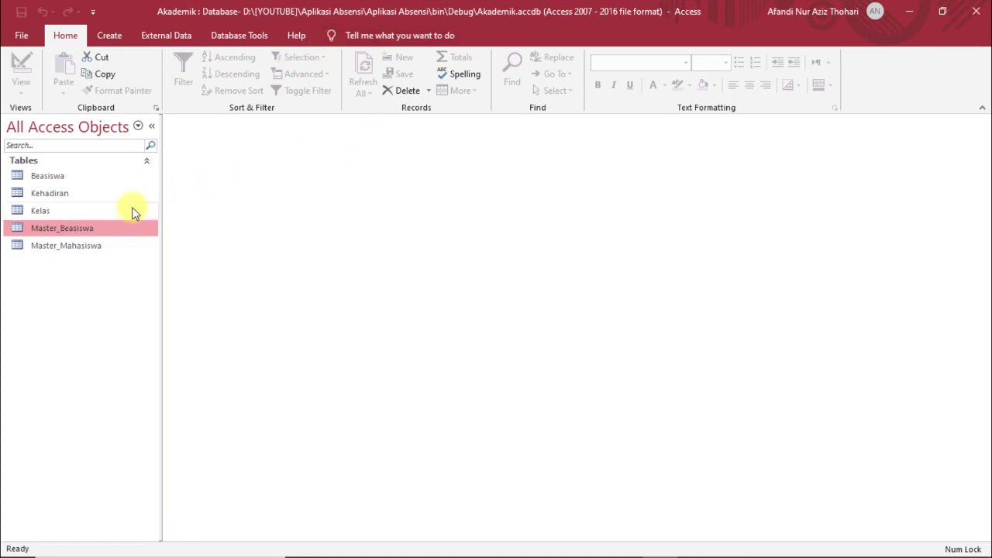
pyautogui.doubleClick(98, 231)
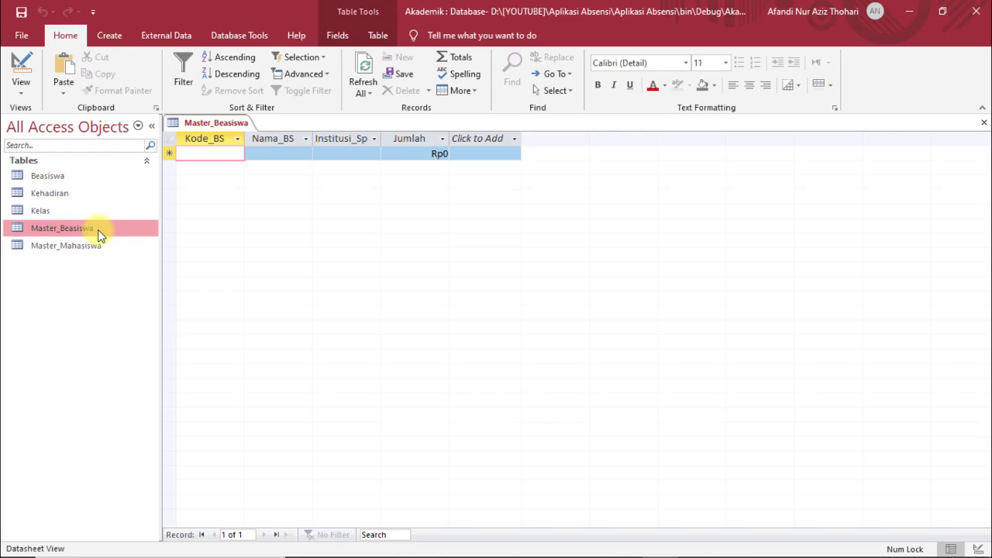
pyautogui.click(236, 155)
pyautogui.write('B')
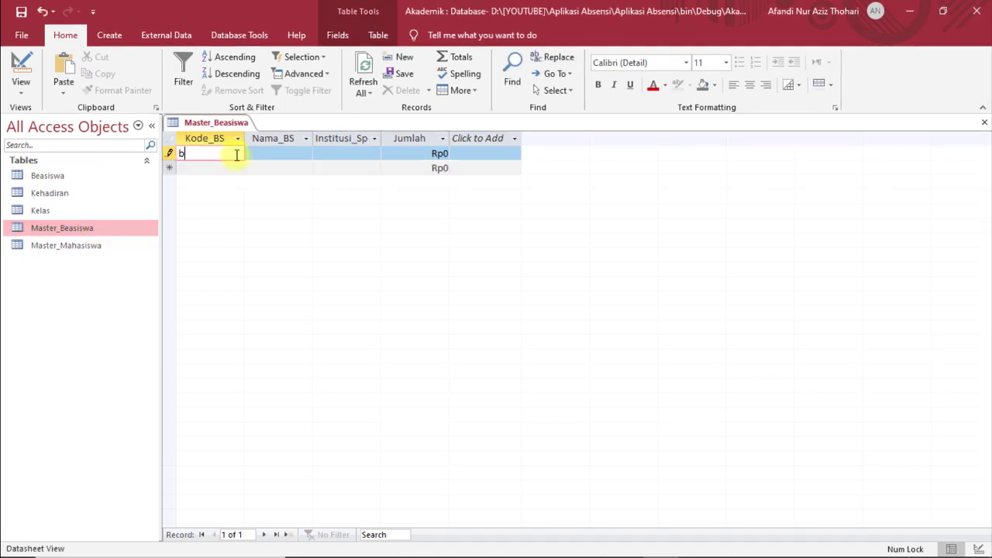
pyautogui.press('capslock')
pyautogui.press('Tab')
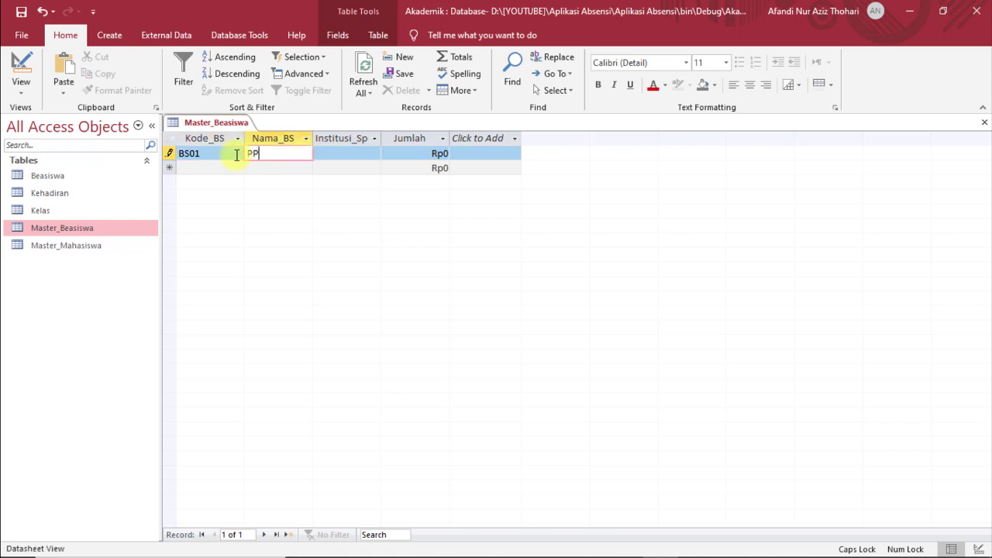
pyautogui.press('Tab')
pyautogui.press('capslock')
pyautogui.write('K')
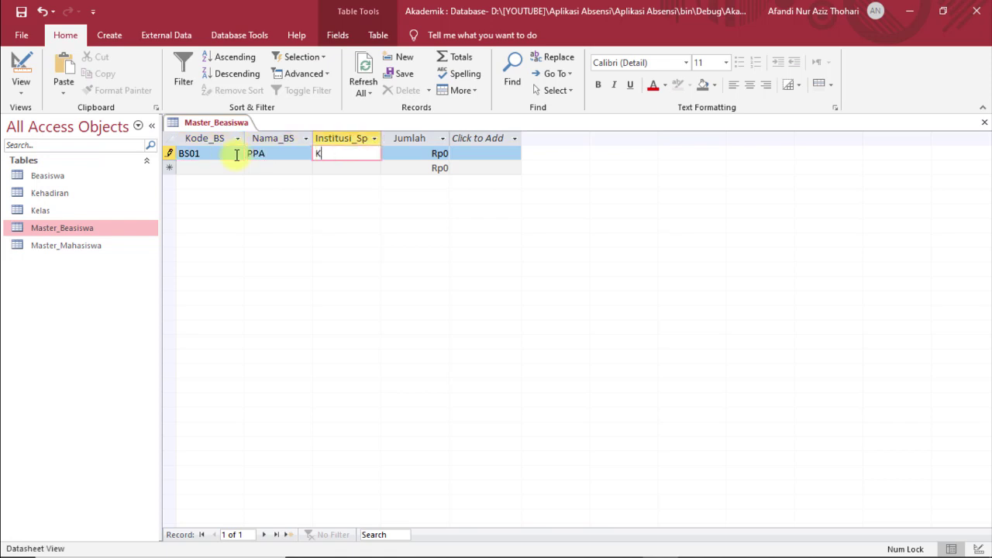
pyautogui.write('emendikbud')
pyautogui.press('Tab')
pyautogui.write('10')
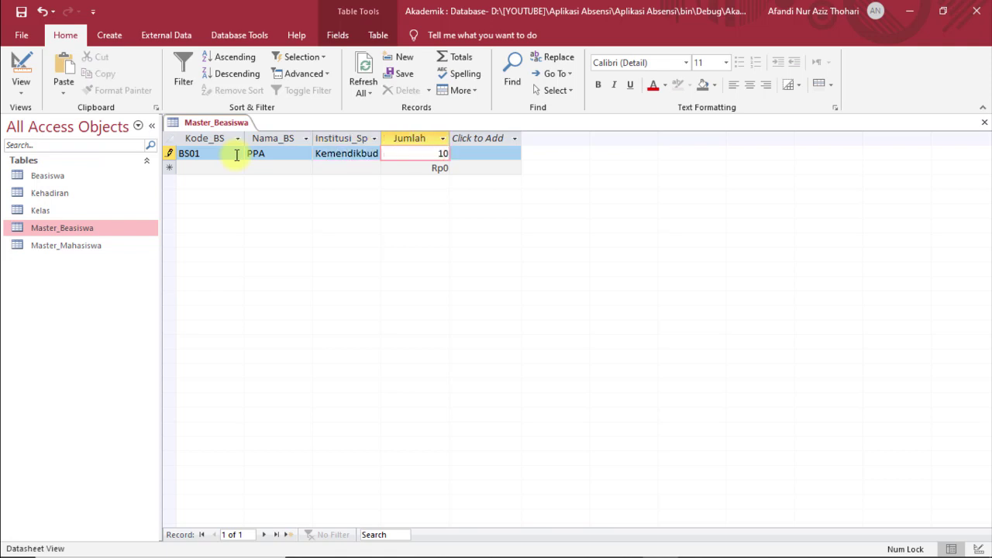
pyautogui.write('00000000')
pyautogui.press('Tab')
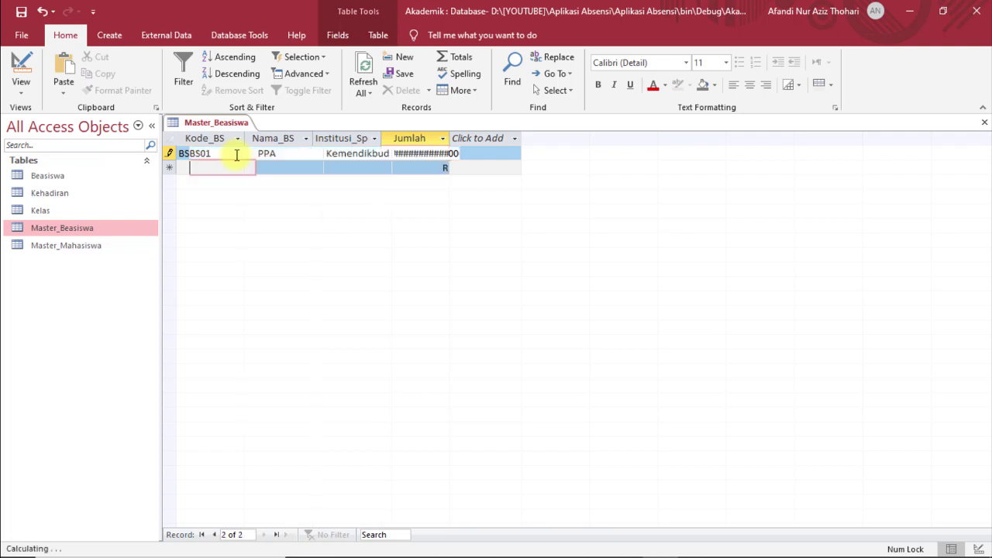
# - Start a second Master_Beasiswa record with Kode_BS BS02 and Nama_BS BBM
pyautogui.press('capslock')
pyautogui.write('BS02')
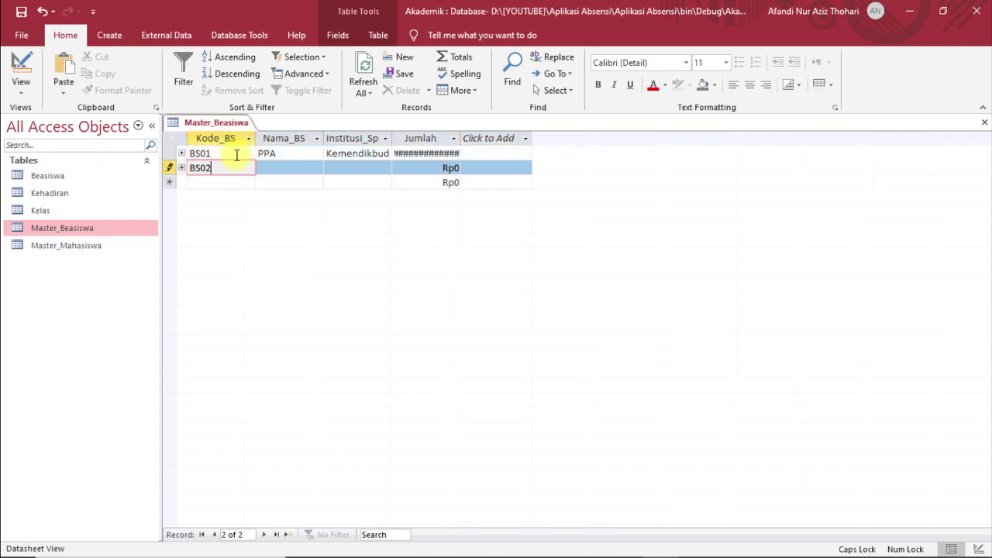
pyautogui.press('Tab')
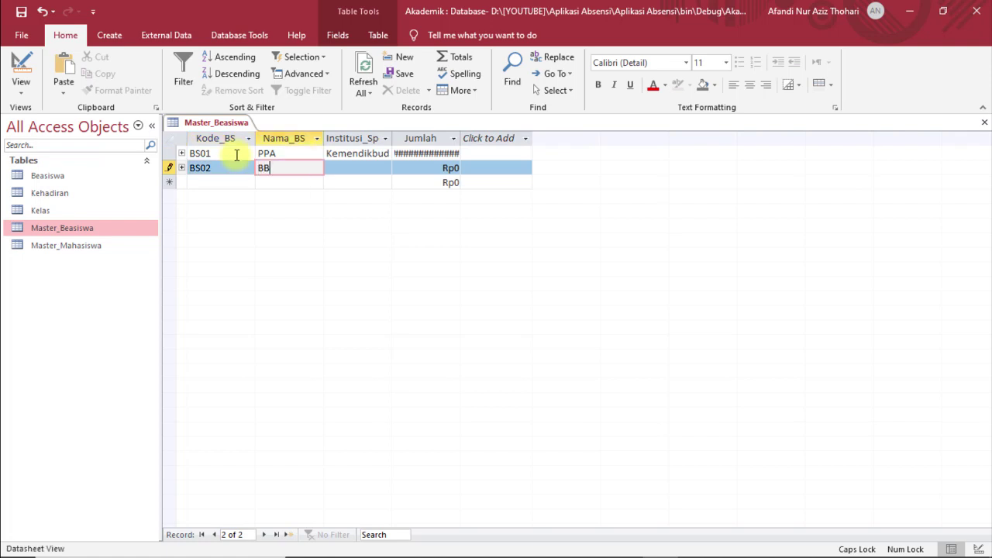
pyautogui.write('BBM')
pyautogui.press('Tab')
pyautogui.write('K')
pyautogui.press('capslock')
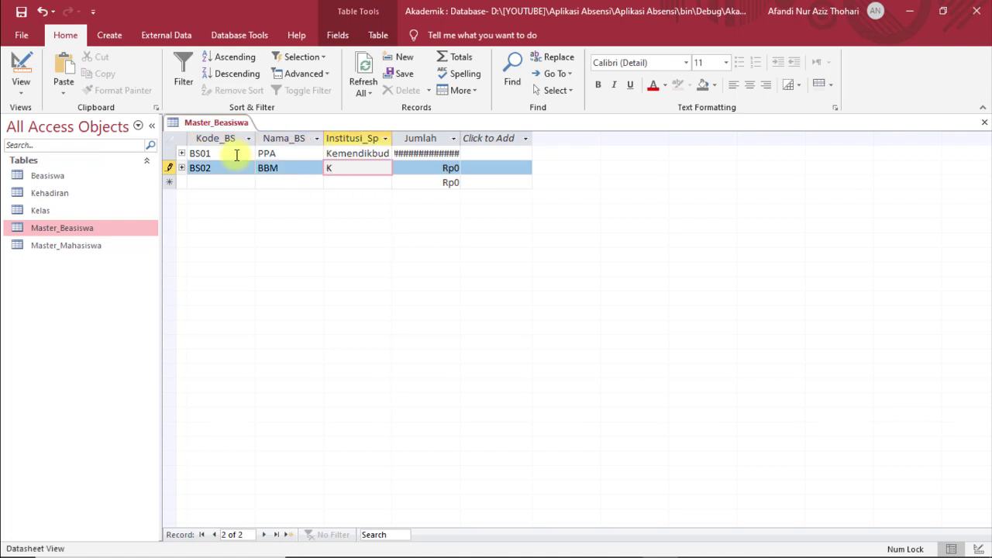
pyautogui.write('emendikbud')
pyautogui.press('Tab')
pyautogui.write('2')
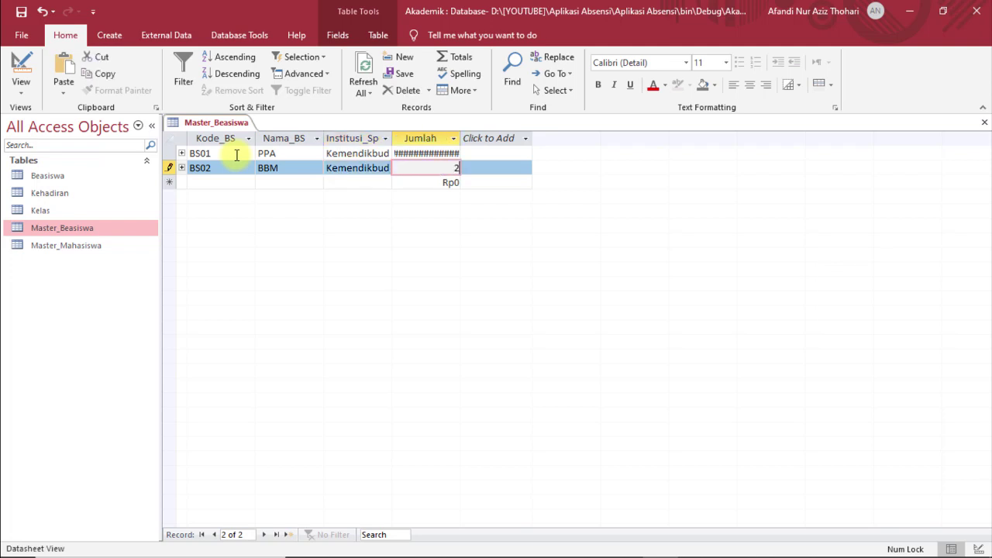
pyautogui.write('00000')
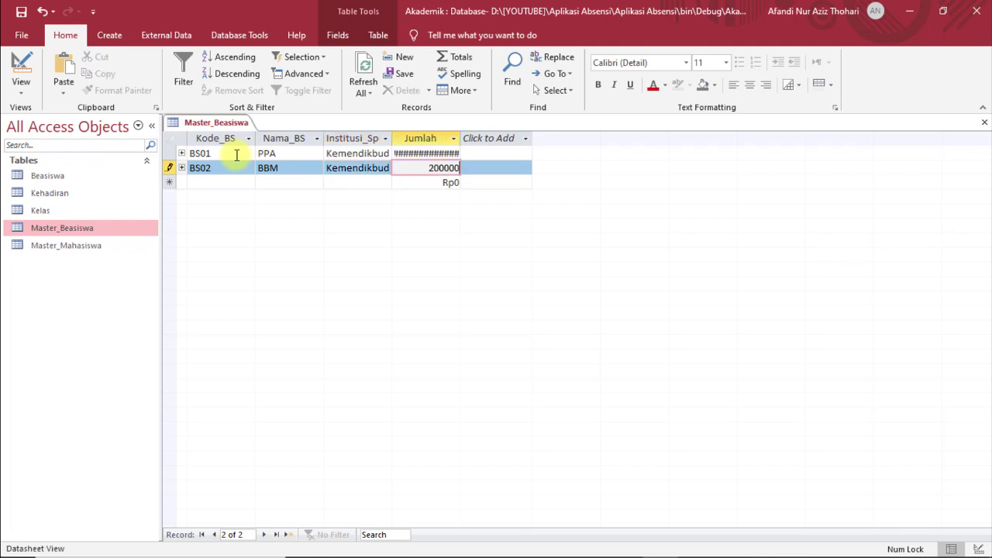
pyautogui.write('0000')
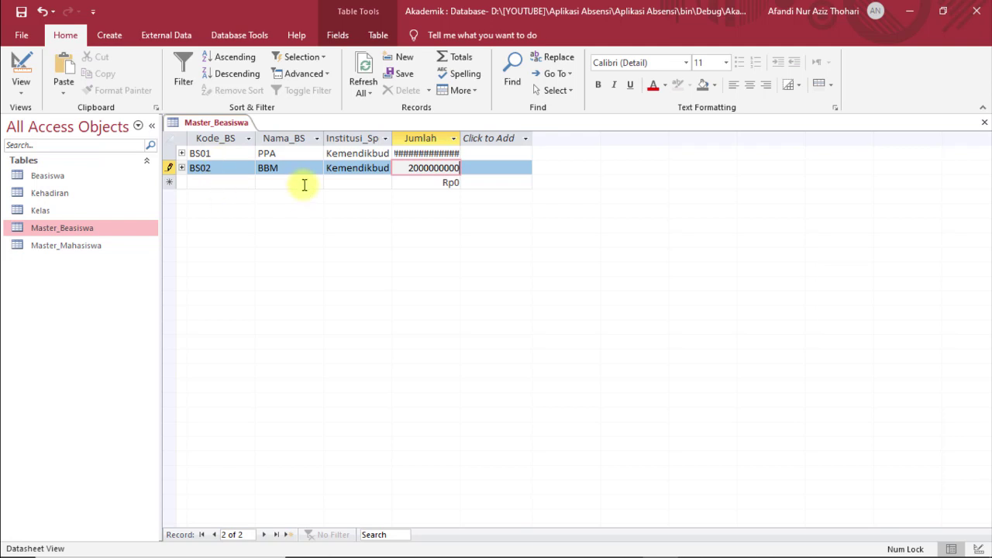
pyautogui.press('Tab')
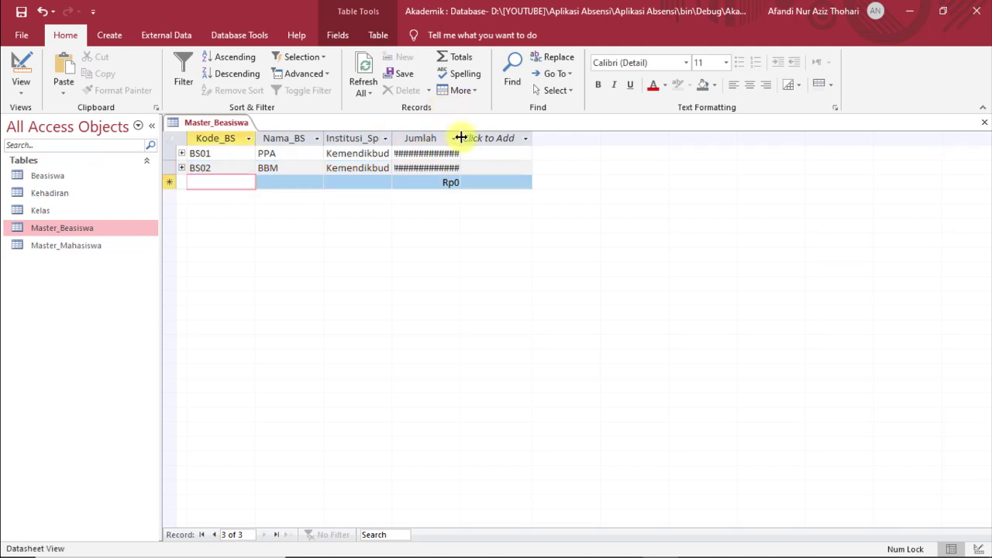
# - Widen the Jumlah column of the Master_Beasiswa table so its full amounts fit
pyautogui.moveTo(461, 137); pyautogui.dragTo(509, 138)
pyautogui.click(514, 138)
pyautogui.click(217, 182)
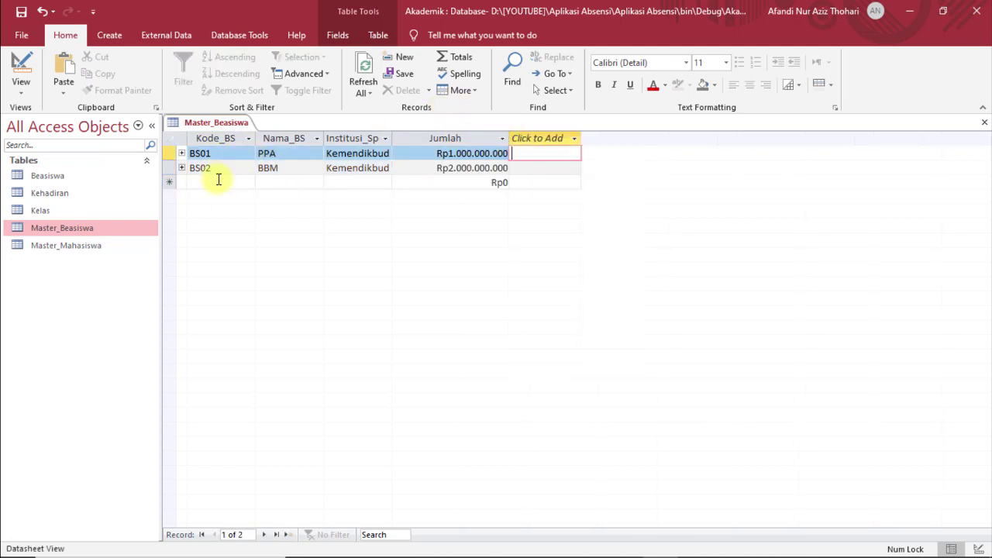
pyautogui.click(536, 138)
pyautogui.click(461, 237)
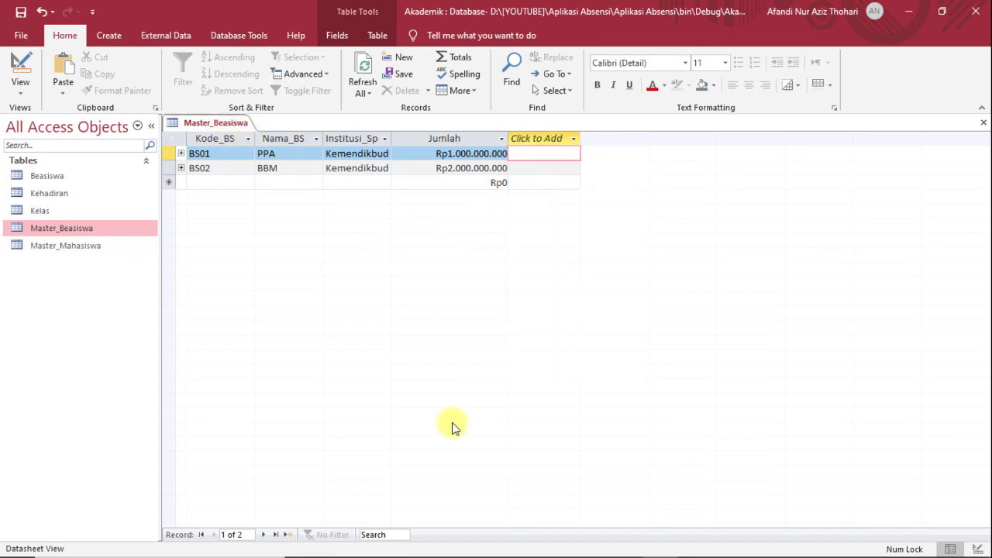
# - Switch to Visual Studio, run the Aplikasi Absensi project and enter the student's NIM in the Beasiswa form
pyautogui.click(552, 544)
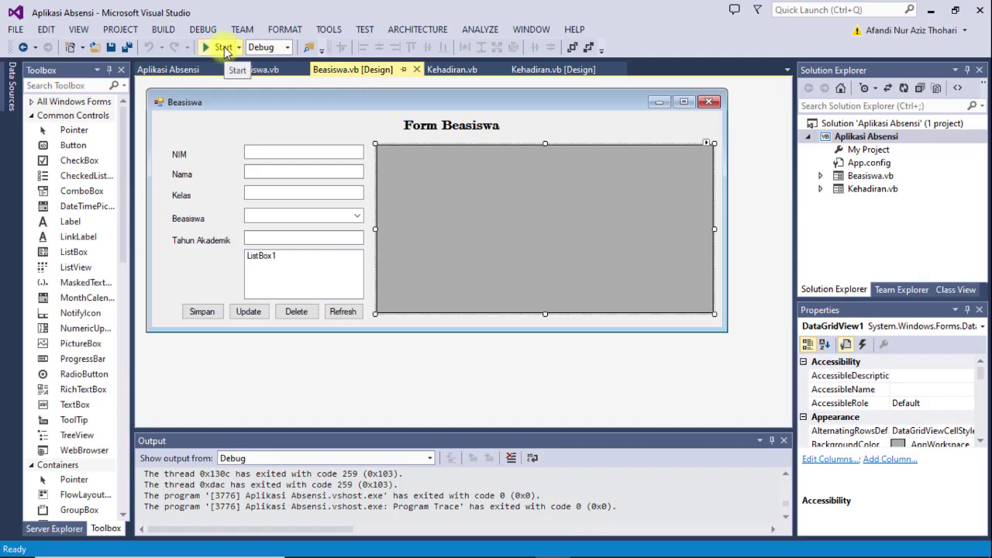
pyautogui.click(224, 48)
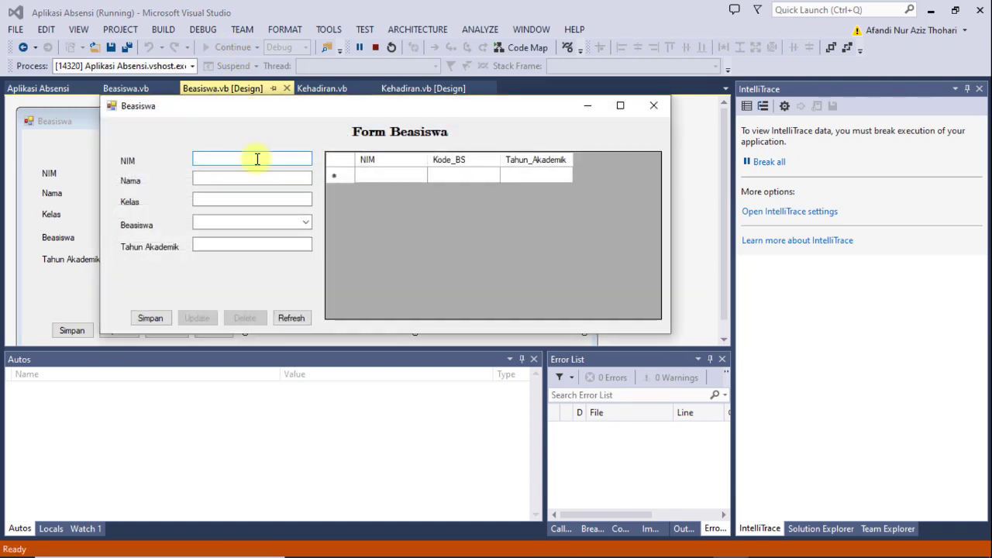
pyautogui.write('3.34.18.')
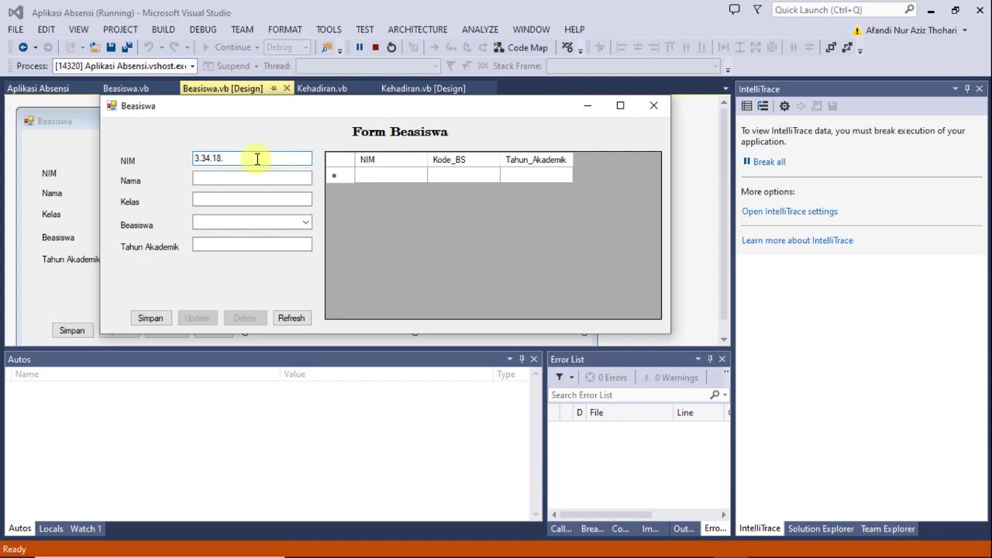
pyautogui.write('0.01')
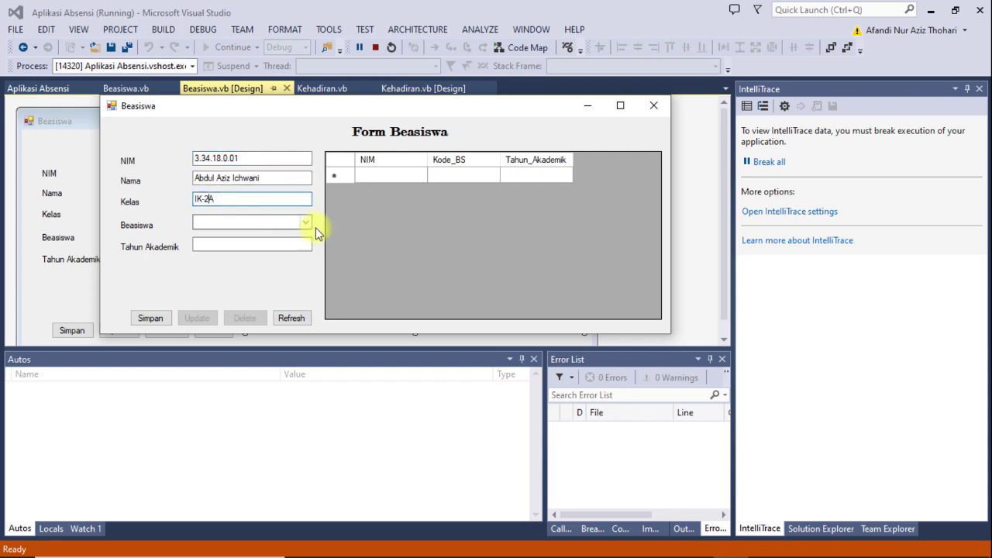
# - Choose scholarship BS01, set Tahun Akademik to 2019/2020 and save the student's scholarship record
pyautogui.click(306, 223)
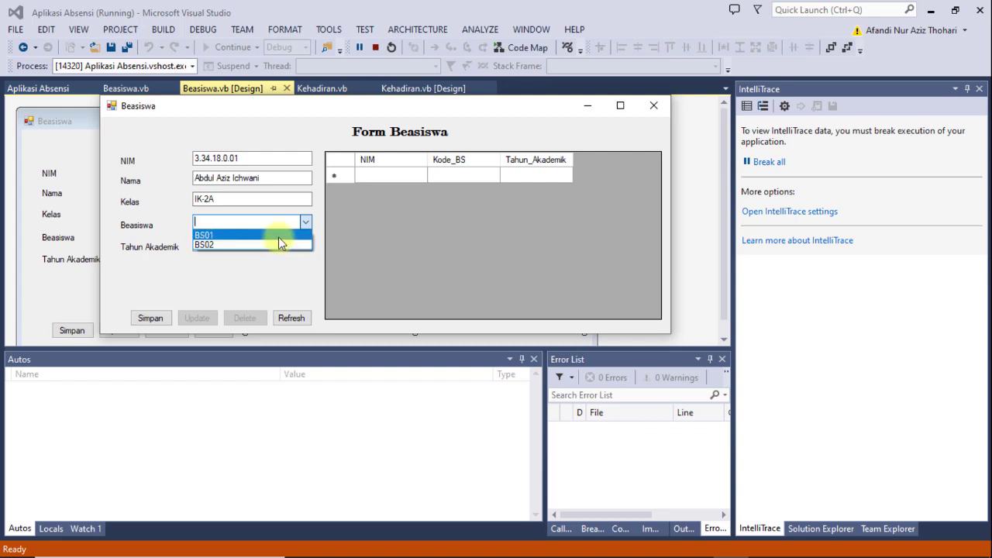
pyautogui.click(278, 236)
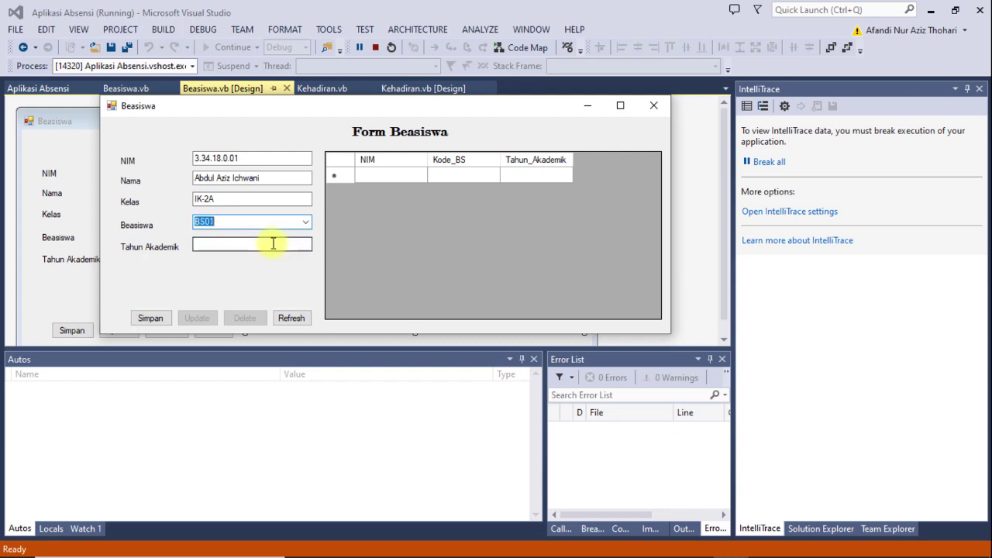
pyautogui.click(273, 244)
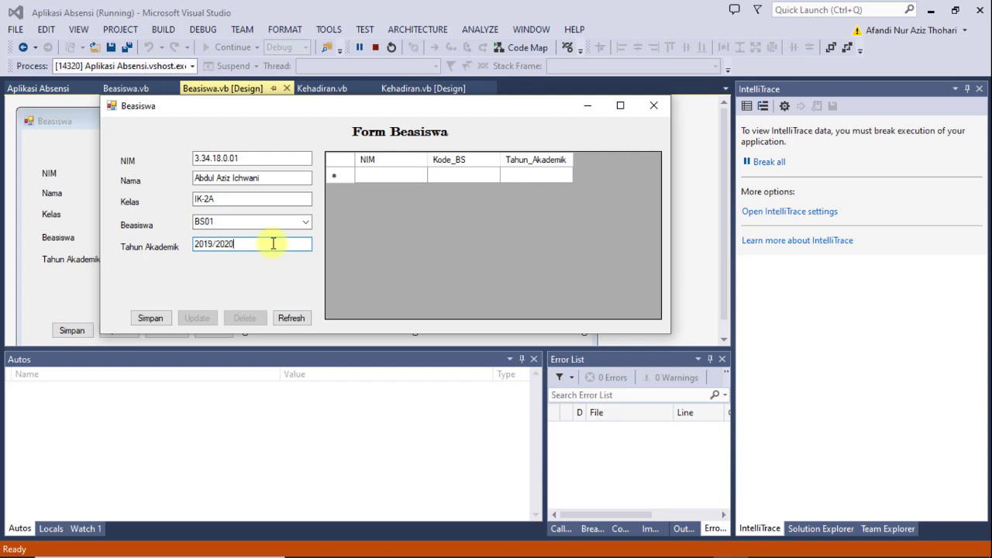
pyautogui.write('2019/2020')
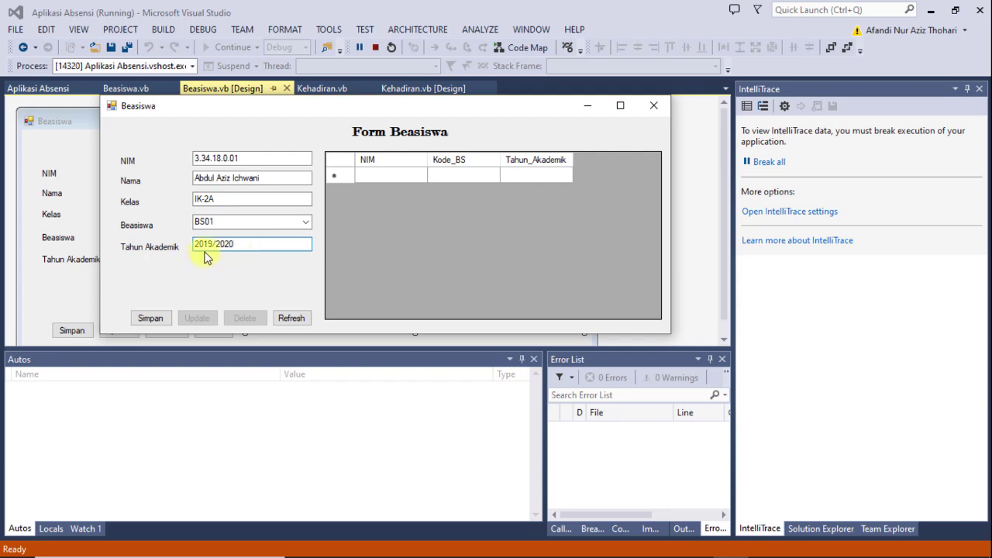
pyautogui.click(150, 318)
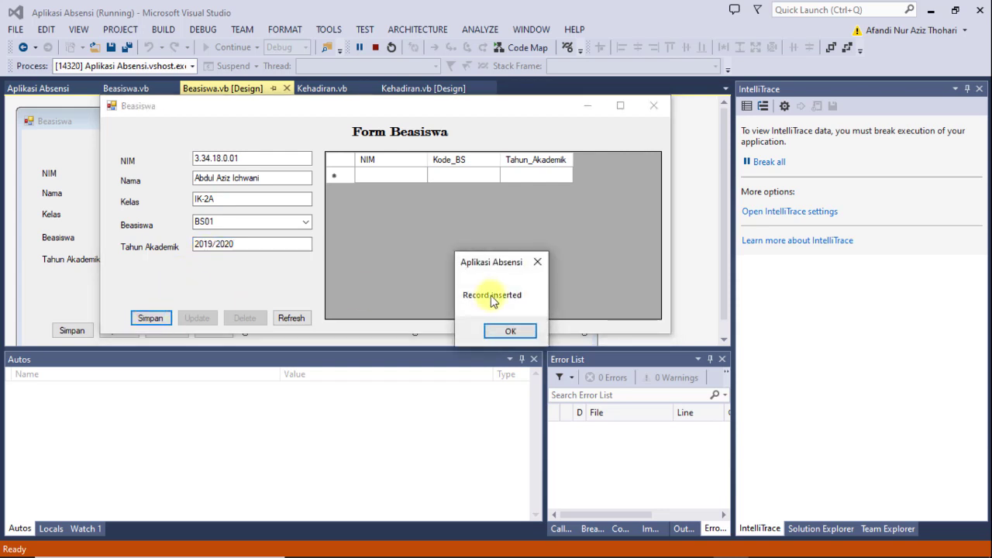
pyautogui.click(509, 331)
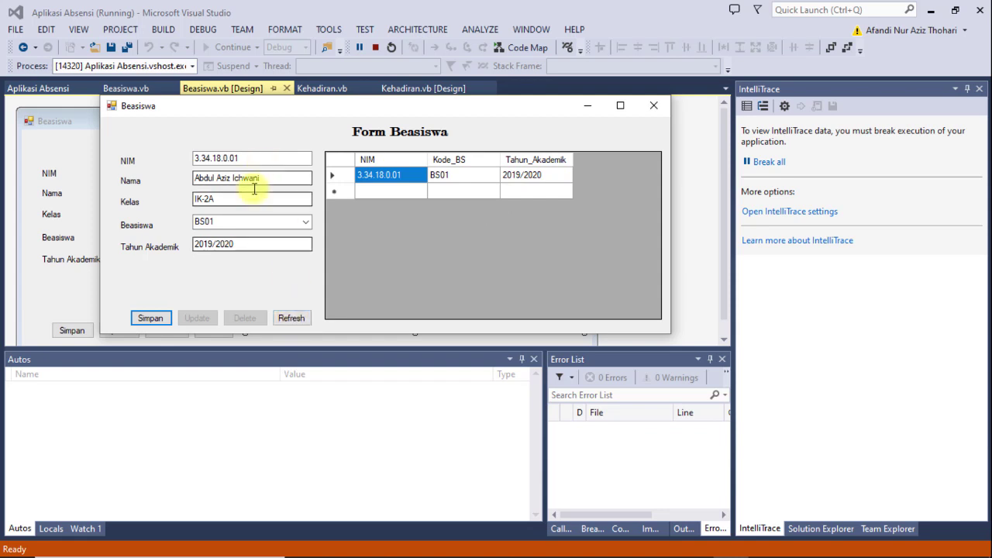
# - Refresh the Beasiswa form and load the saved record from the data grid back into the fields
pyautogui.click(293, 318)
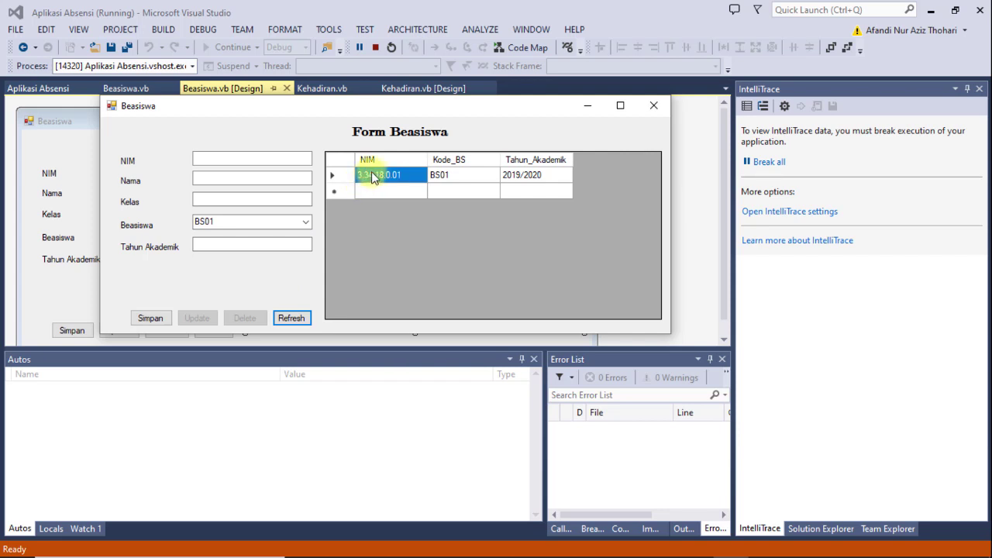
pyautogui.click(372, 176)
pyautogui.moveTo(289, 179); pyautogui.dragTo(160, 171)
pyautogui.click(232, 198)
pyautogui.click(263, 178)
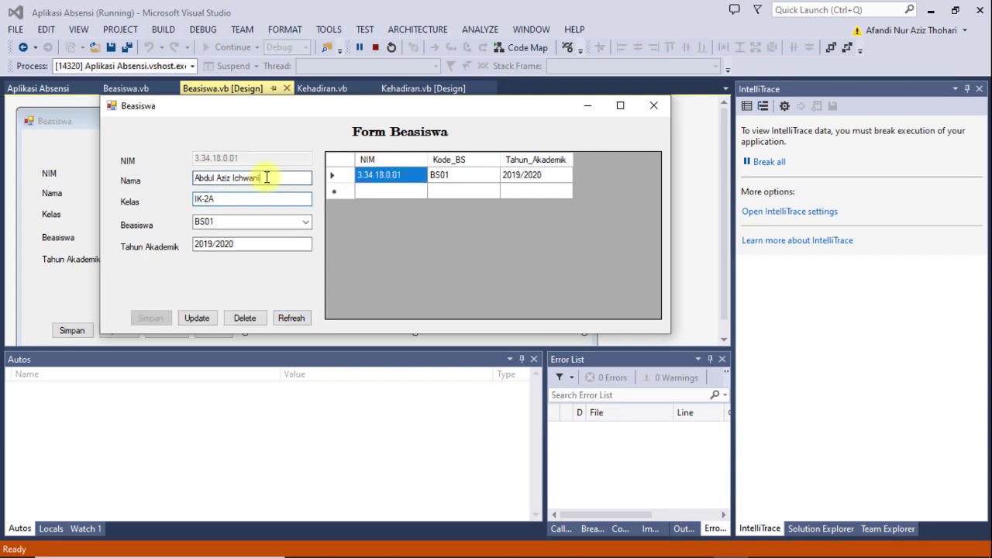
# - Change the loaded record's Beasiswa to BS02 and update it
pyautogui.click(298, 222)
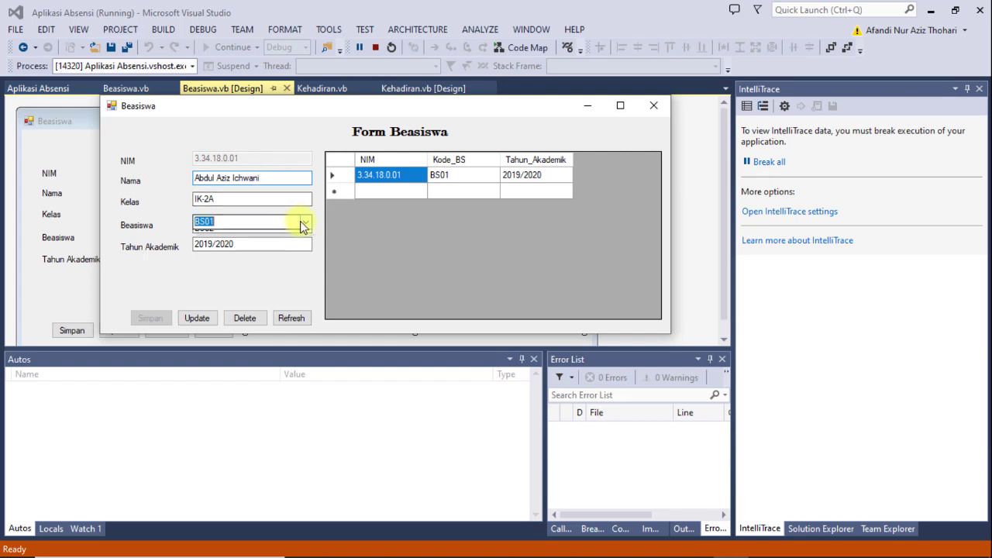
pyautogui.click(236, 245)
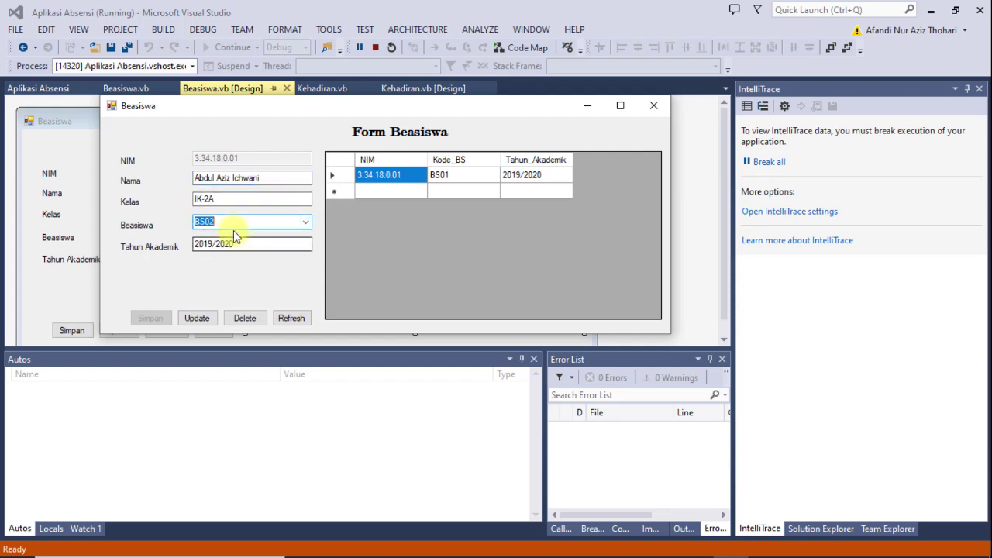
pyautogui.click(198, 319)
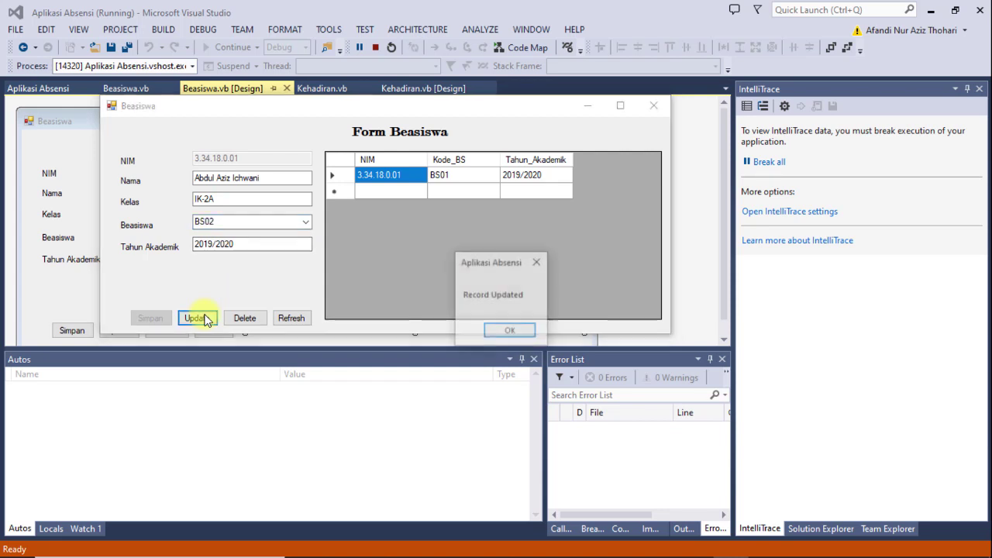
pyautogui.click(511, 334)
pyautogui.moveTo(492, 108); pyautogui.dragTo(531, 135)
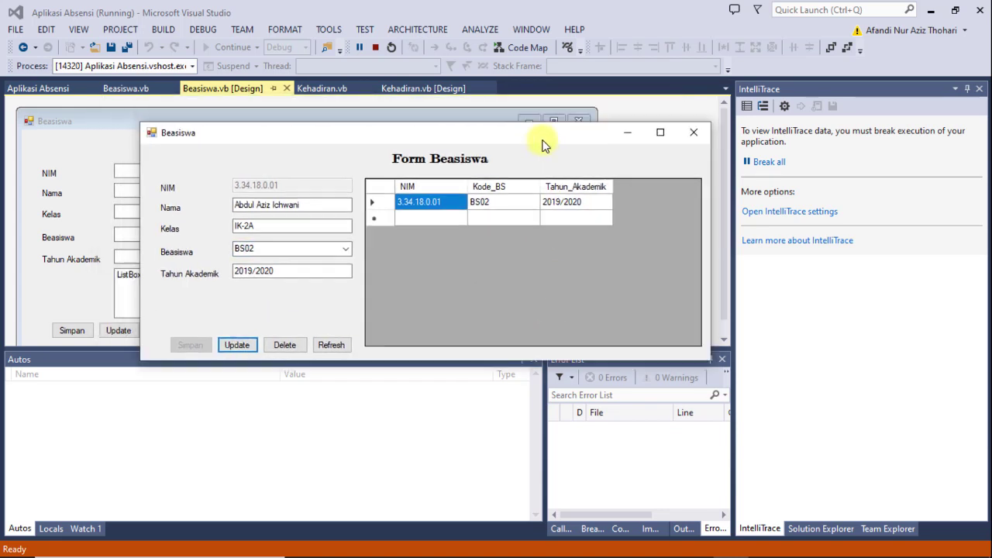
# - Select the record in the data grid, set its Tahun Akademik to 2020/2021 and update it
pyautogui.click(502, 204)
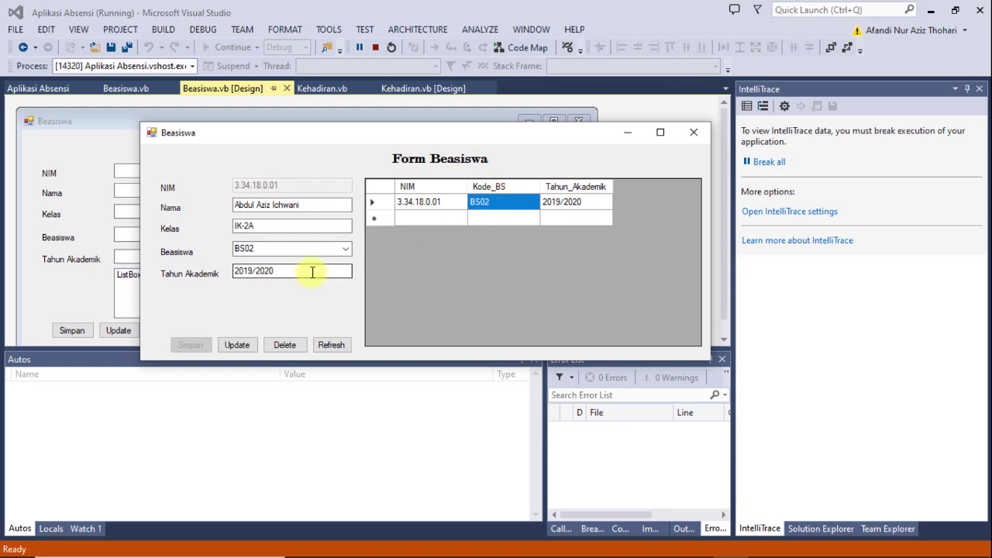
pyautogui.click(287, 226)
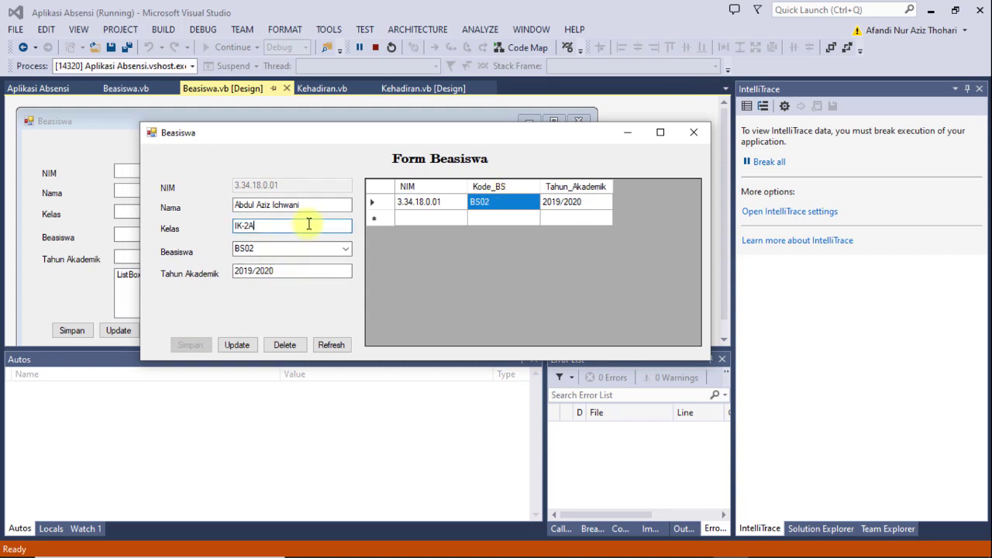
pyautogui.click(253, 270)
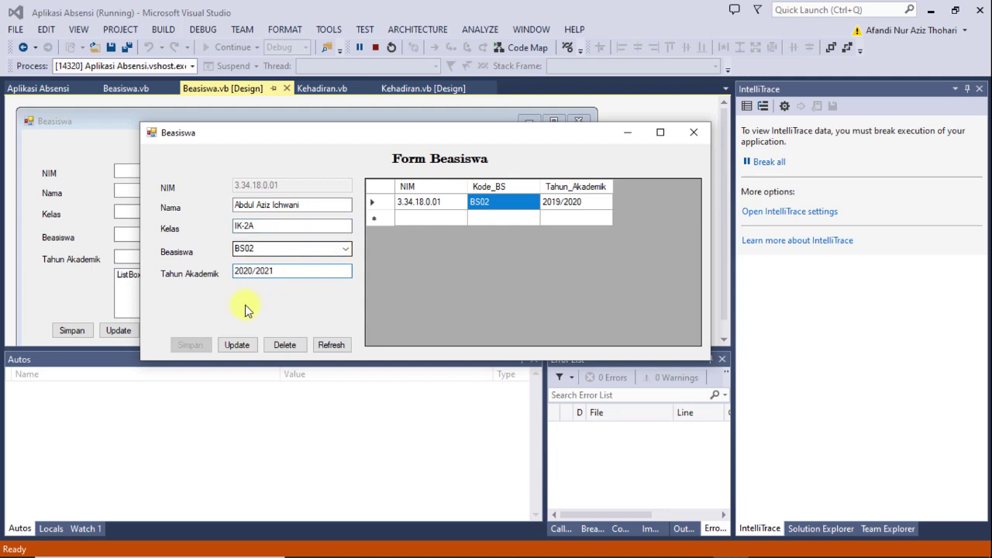
pyautogui.click(234, 345)
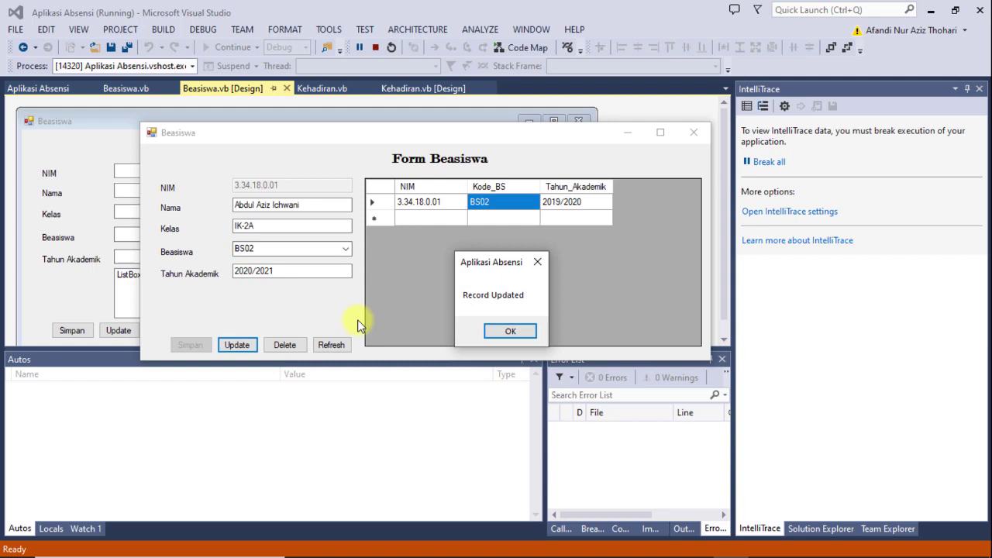
pyautogui.click(519, 334)
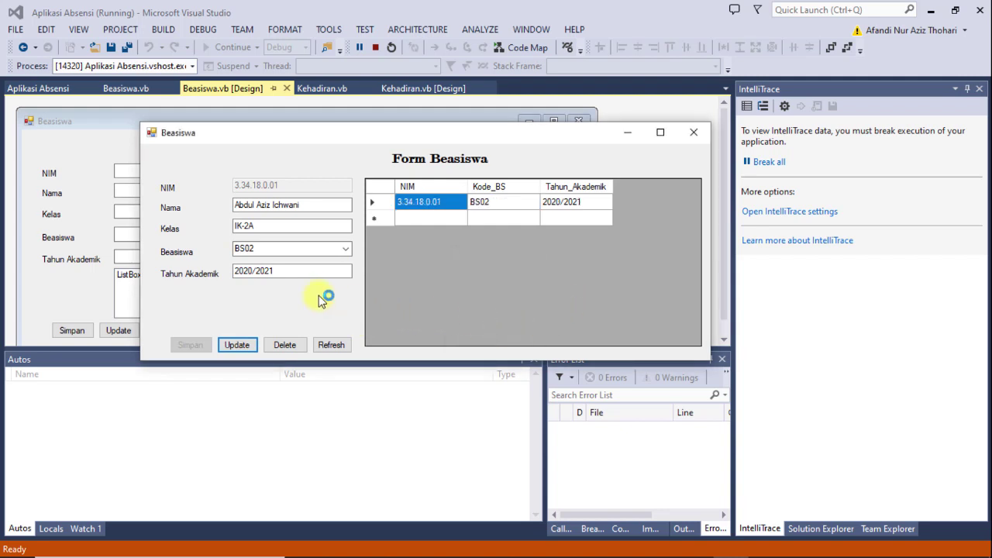
# - Refresh the form, reselect the student's scholarship record in the data grid, delete it and clear the fields
pyautogui.click(334, 348)
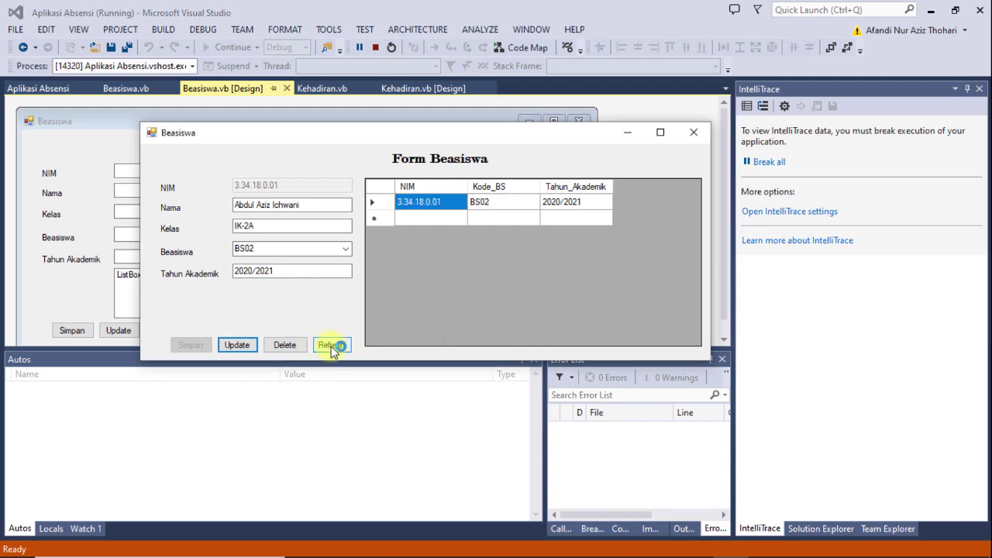
pyautogui.click(487, 204)
pyautogui.click(439, 209)
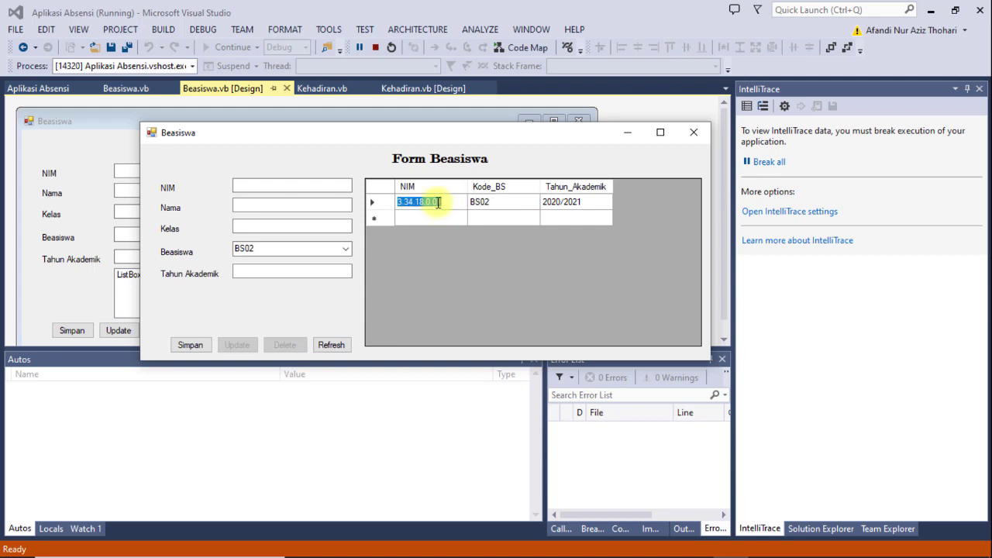
pyautogui.click(487, 202)
pyautogui.click(299, 346)
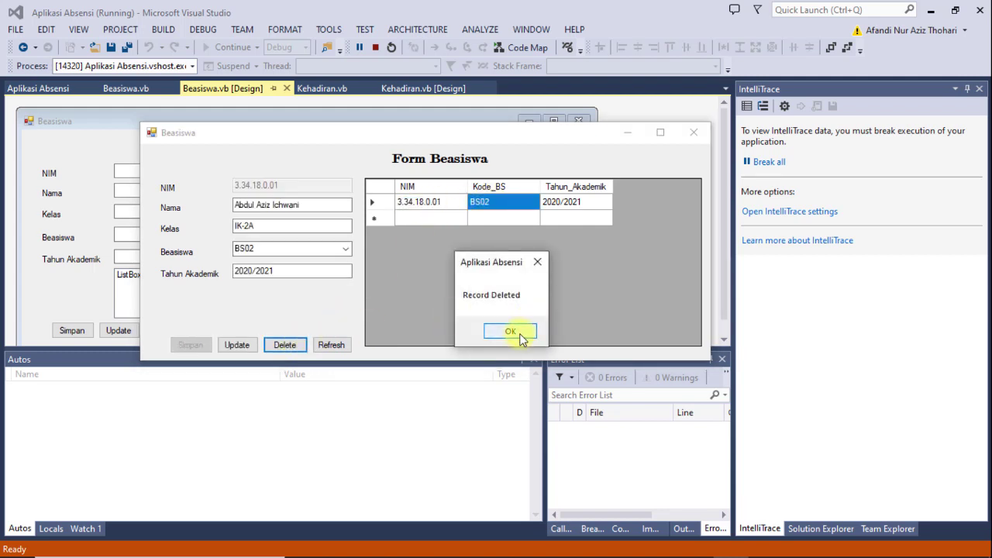
pyautogui.click(519, 333)
pyautogui.click(334, 347)
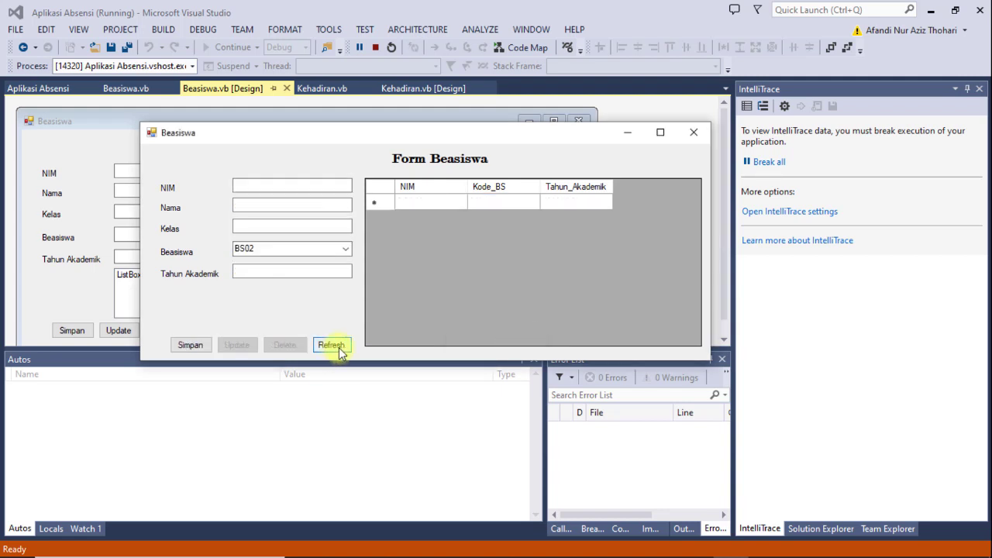
# - Close the running Beasiswa form to end the test run
pyautogui.moveTo(525, 146); pyautogui.dragTo(565, 199)
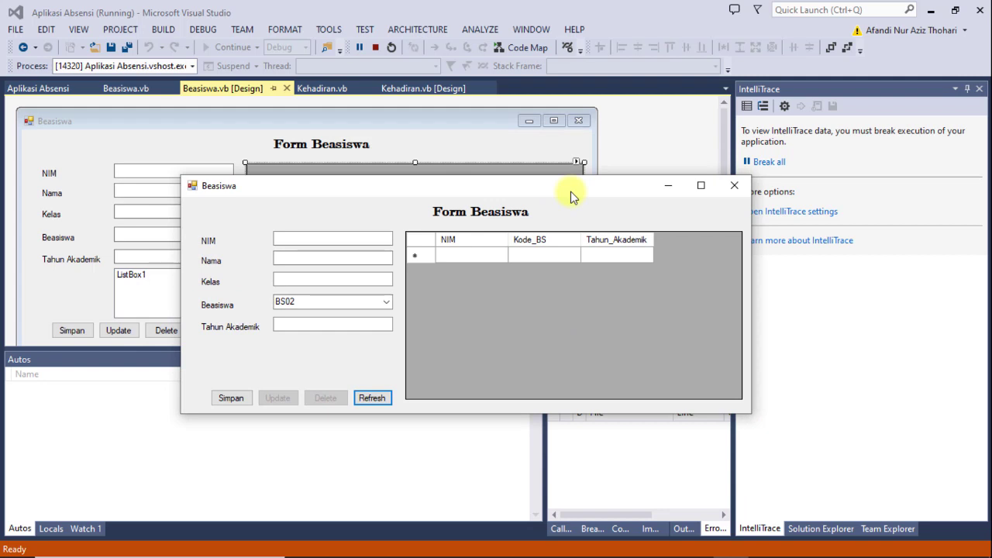
pyautogui.moveTo(572, 196); pyautogui.dragTo(565, 153)
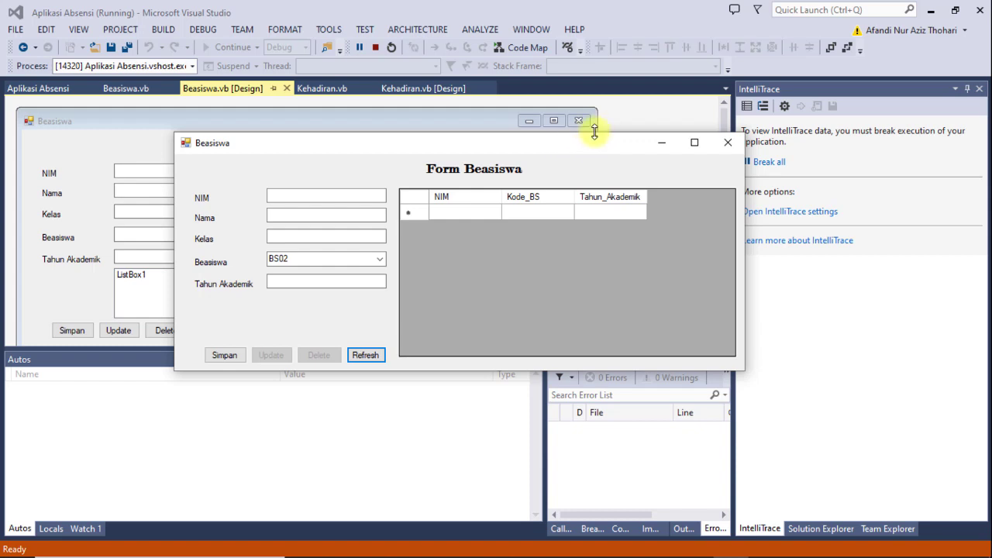
pyautogui.click(726, 145)
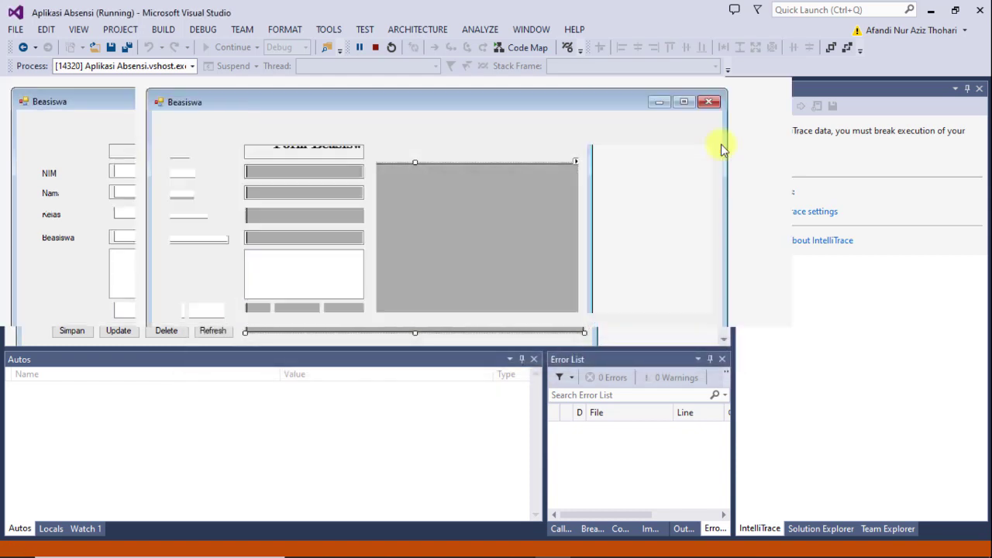